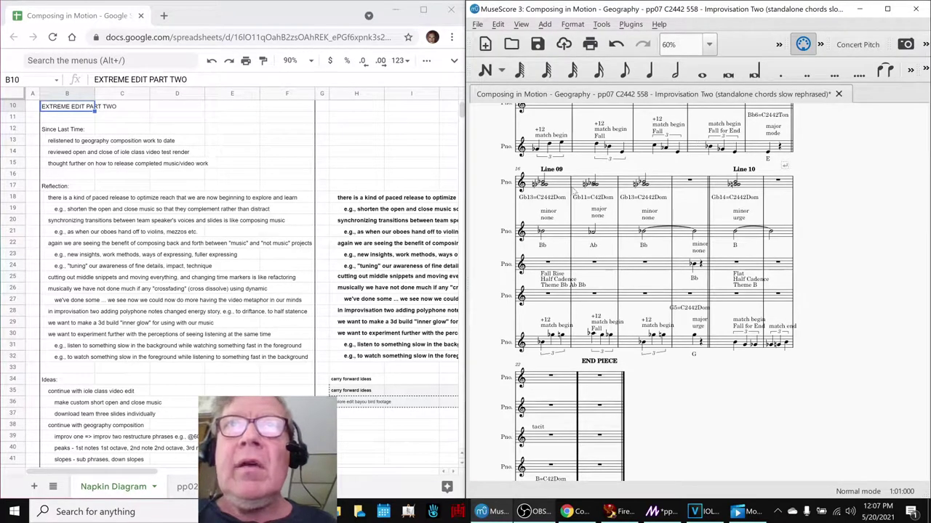
Play the Improvisation Two score from Line 09's first measure, briefly checking the OBS stream.
left_click(564, 187)
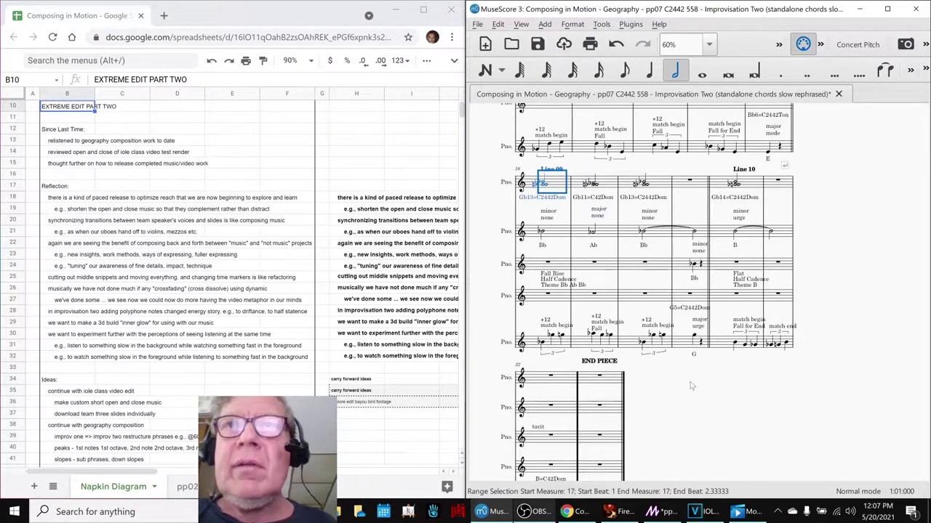
key("Escape")
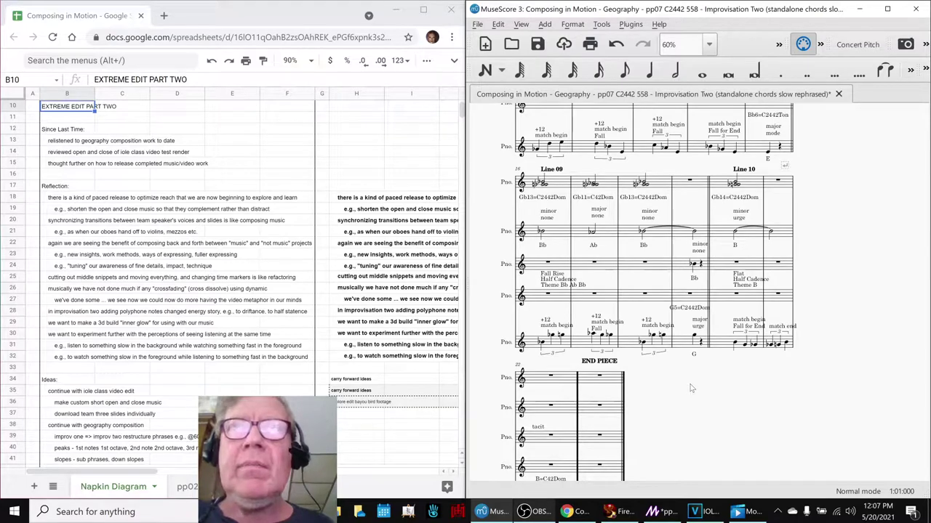
key("space")
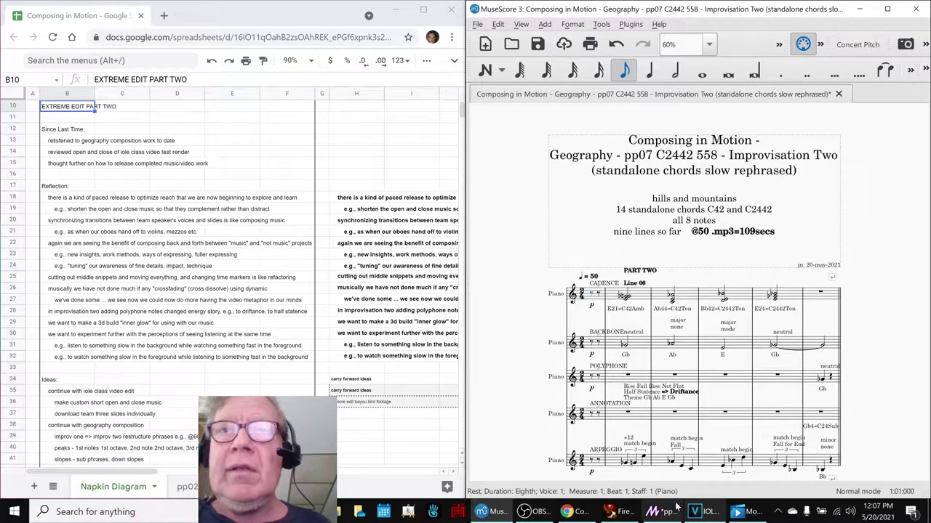
left_click(538, 512)
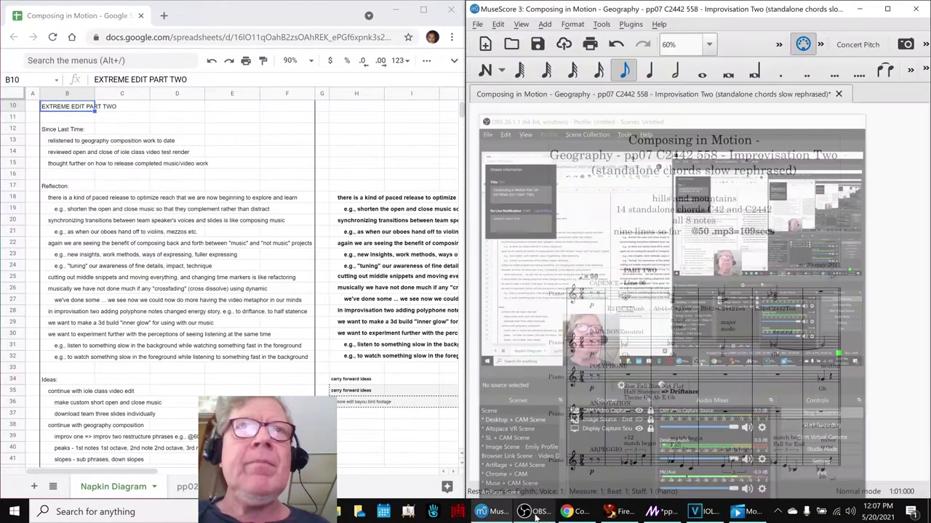
left_click(535, 512)
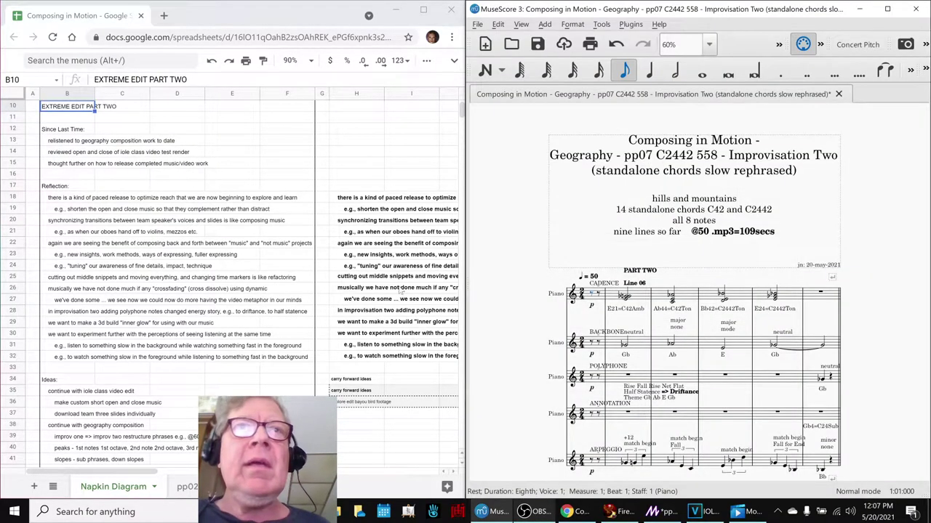
left_click(344, 202)
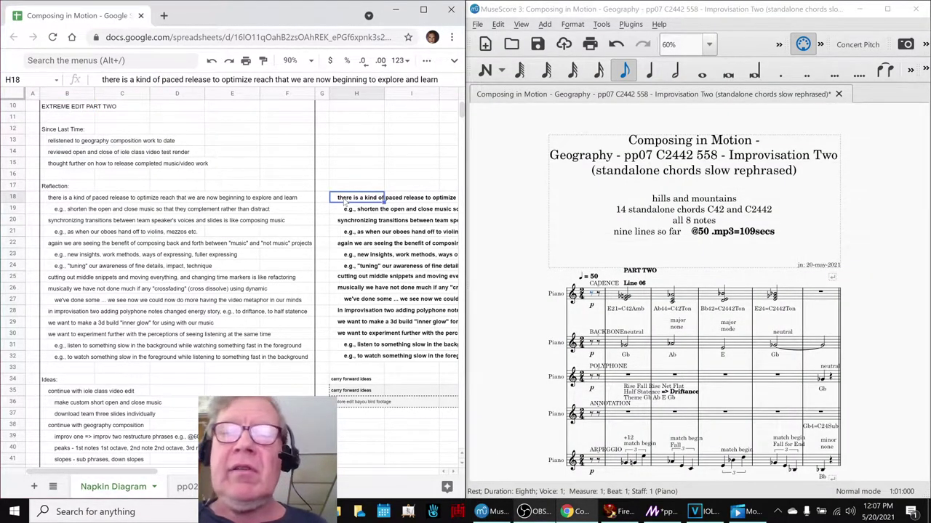
key("Right")
key("Right")
key("Right")
key("Right")
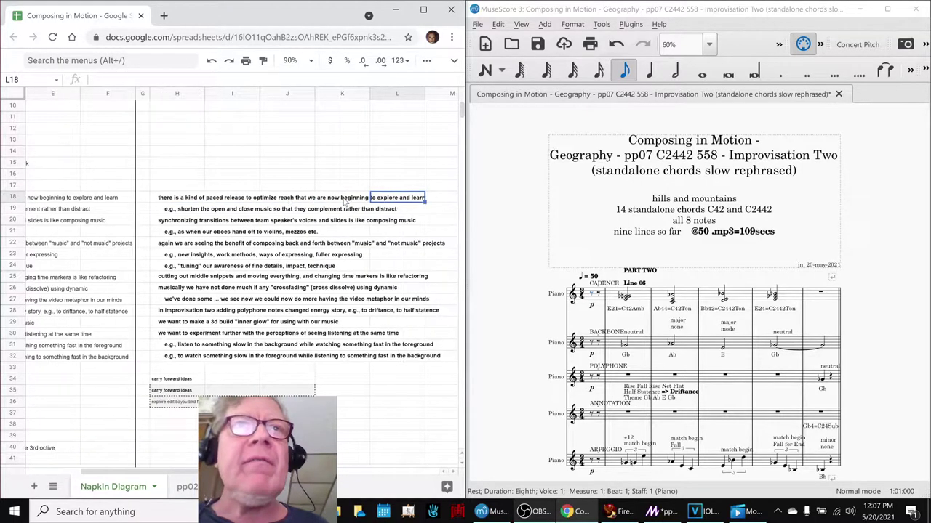
key("Left")
key("Left")
key("Left")
key("Left")
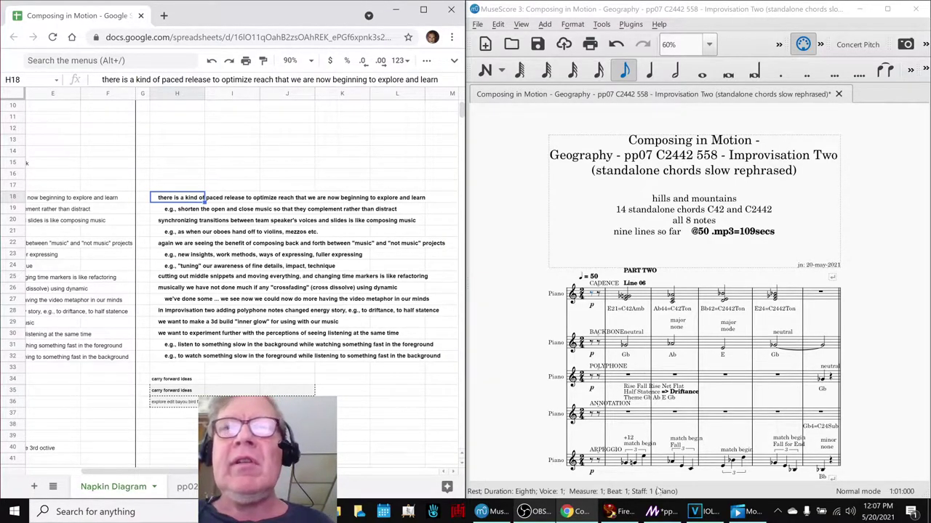
left_click(694, 512)
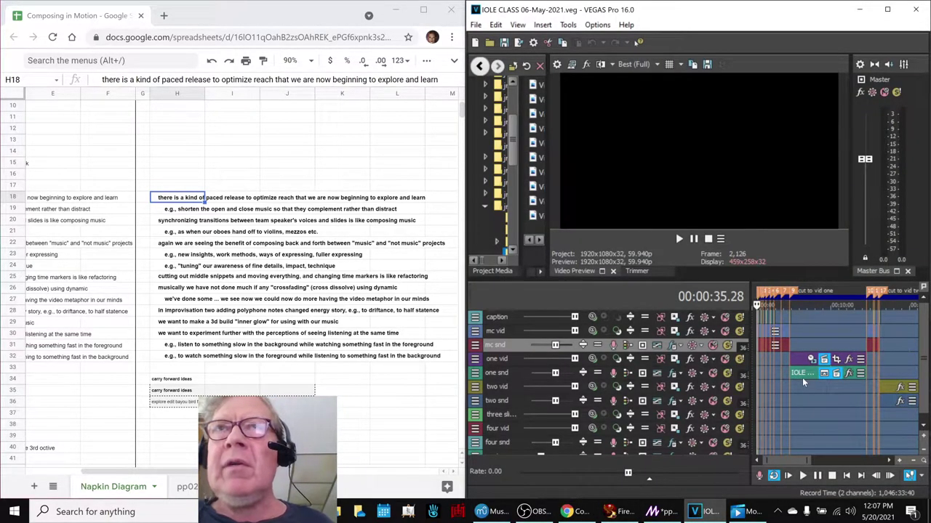
Maximize the IOLE CLASS project, zoom the timeline, and preview the opening welcome slide.
scroll(792, 337, "up", 3)
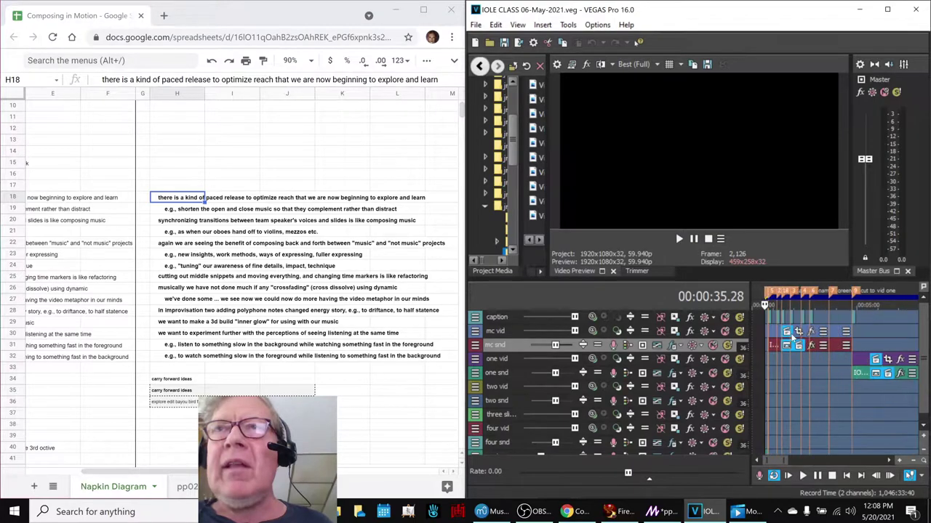
scroll(792, 336, "up", 2)
scroll(794, 340, "up", 2)
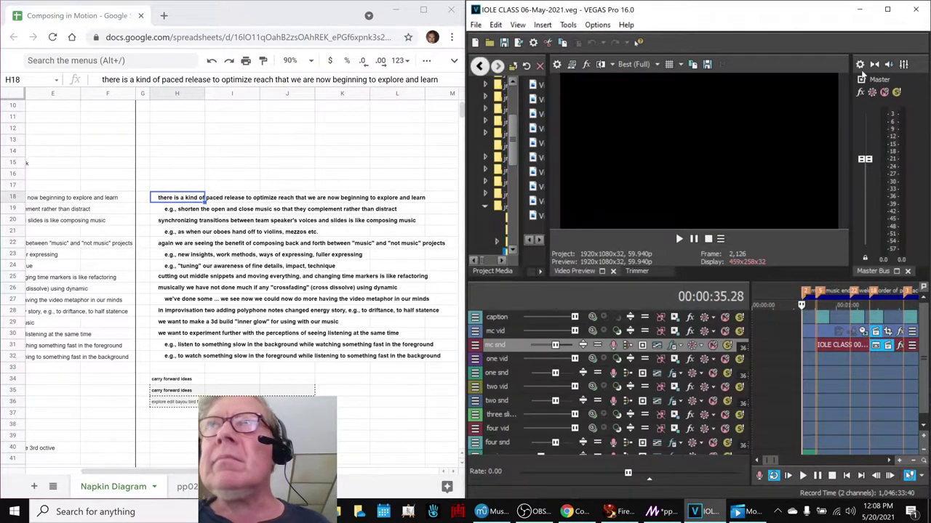
left_click(887, 10)
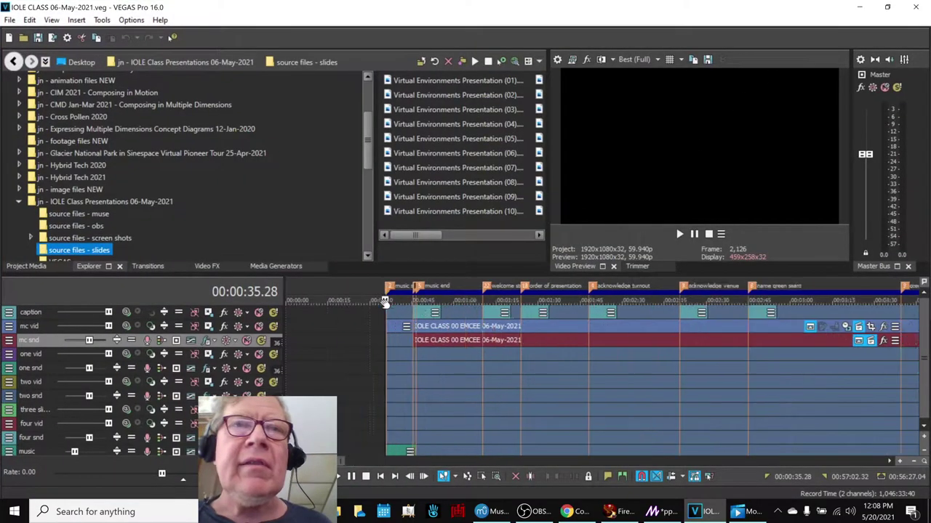
scroll(389, 309, "up", 1)
scroll(445, 333, "up", 1)
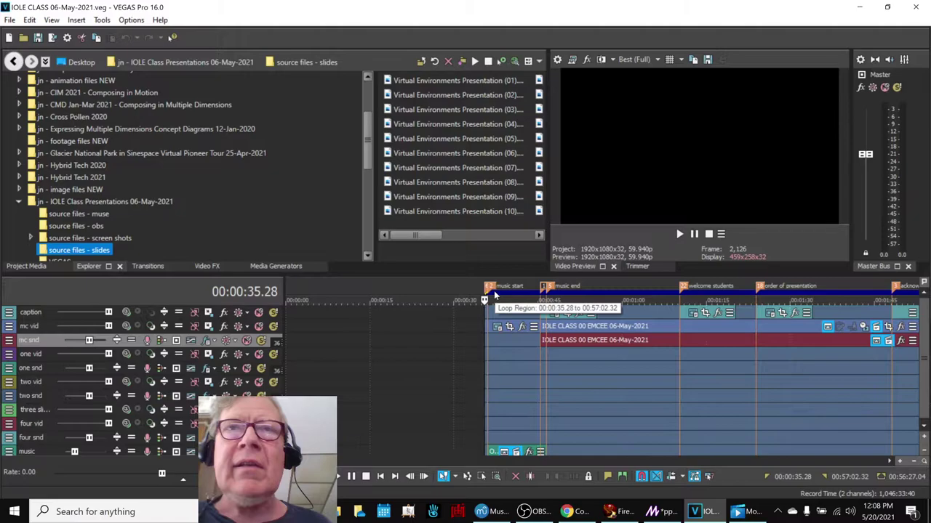
key("space")
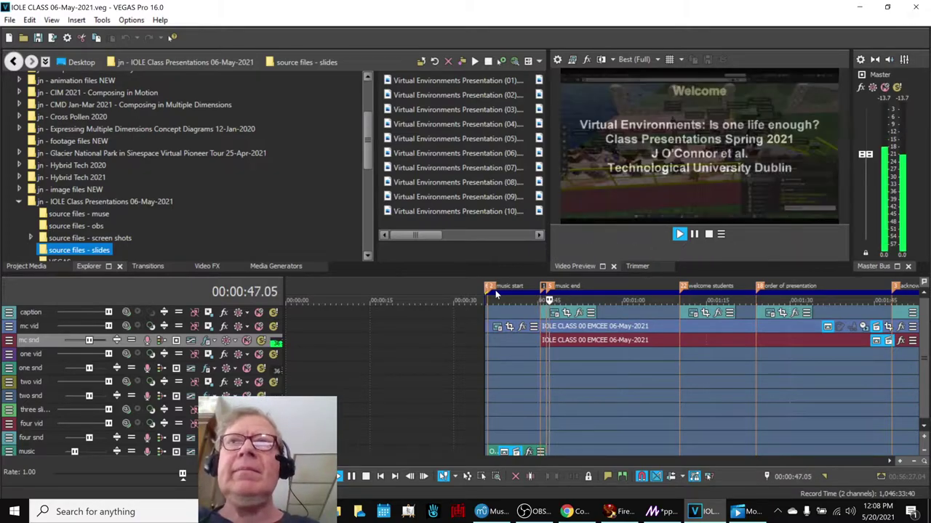
key("space")
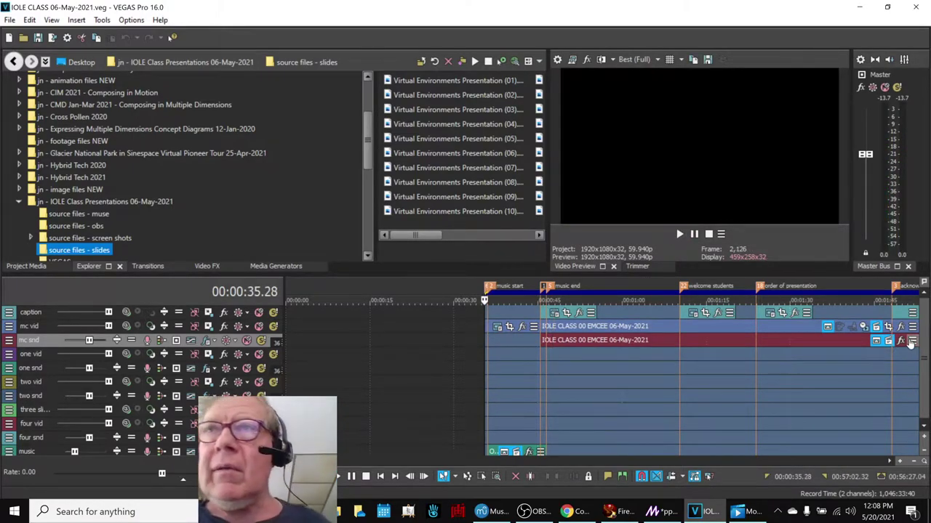
Move the edit point to the project end near 00:57:02 and zoom in.
scroll(911, 344, "down", 10)
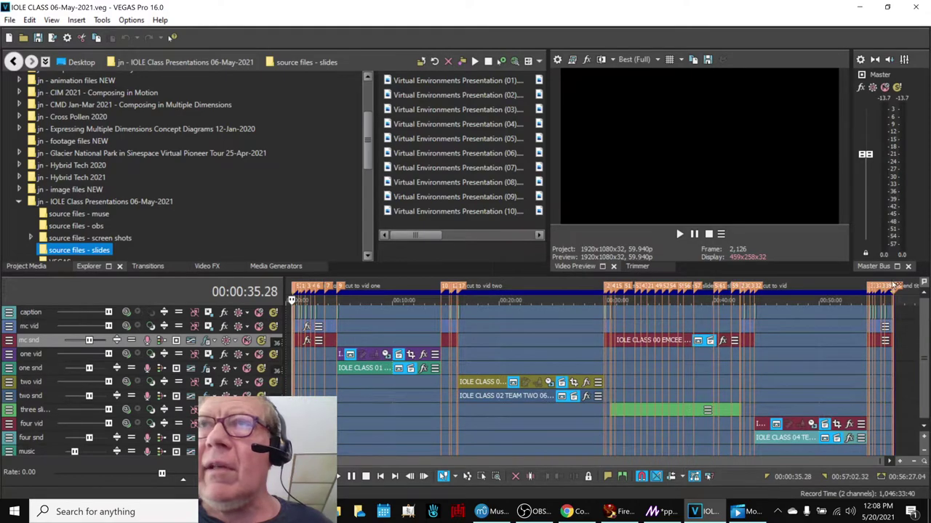
left_click(899, 288)
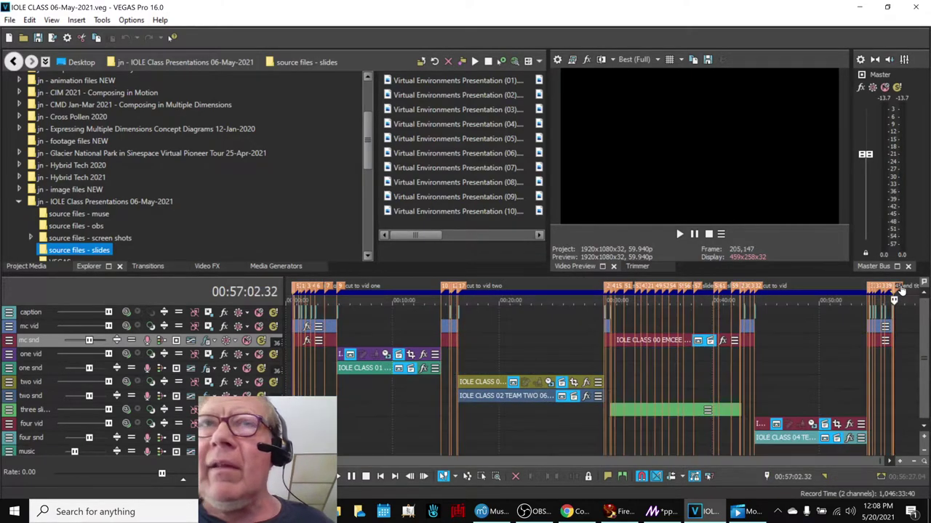
scroll(900, 291, "up", 10)
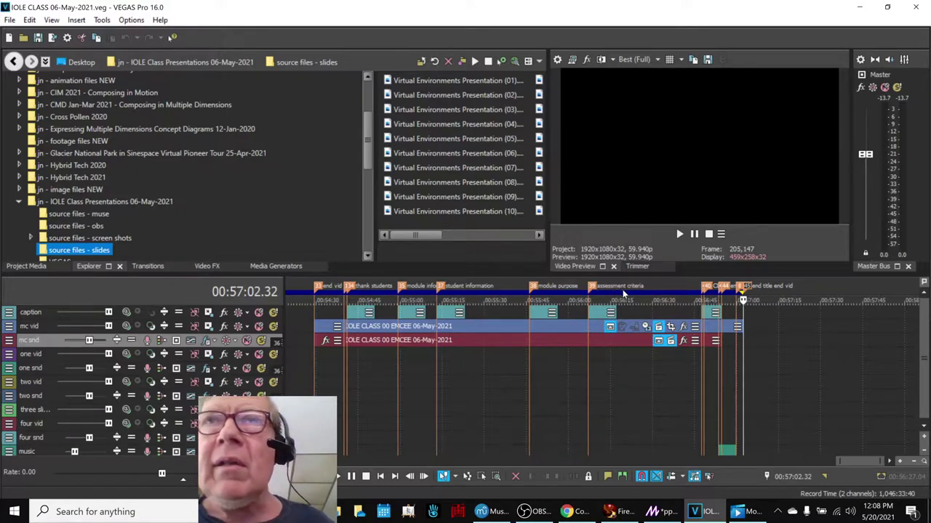
scroll(623, 293, "up", 2)
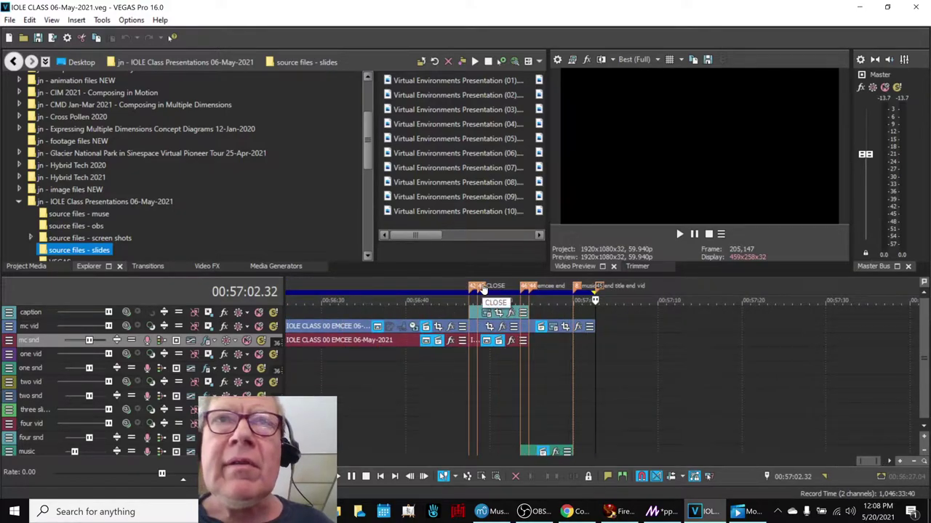
Preview the closing section from the CLOSE marker, then bring back the Napkin Diagram notes.
left_click(482, 287)
key("space")
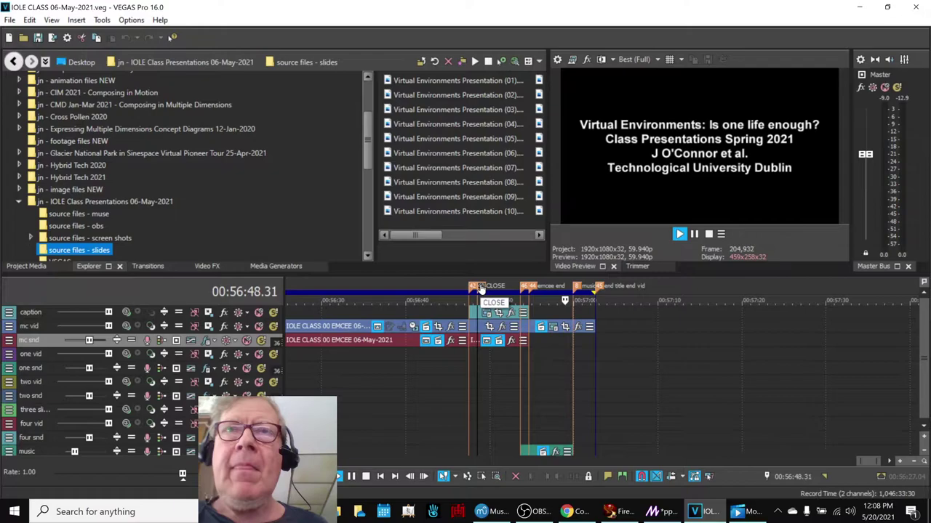
key("space")
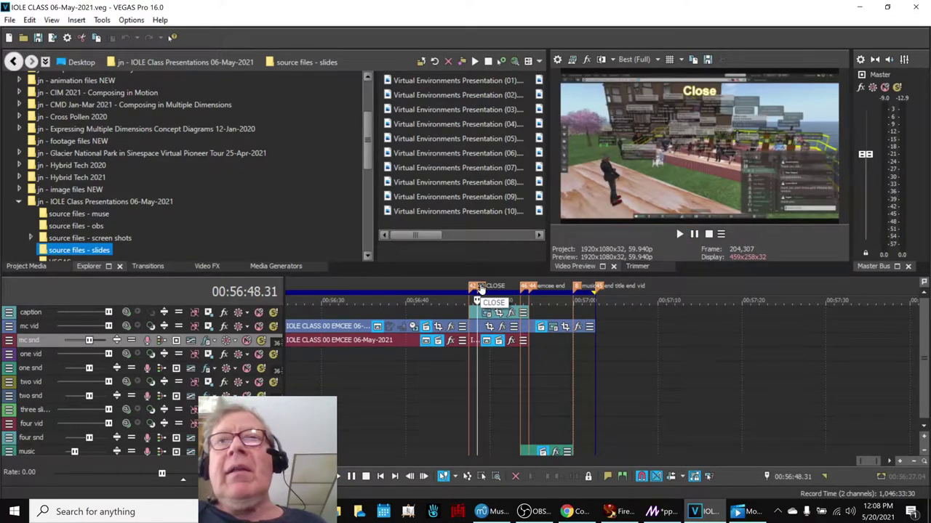
scroll(477, 290, "down", 4)
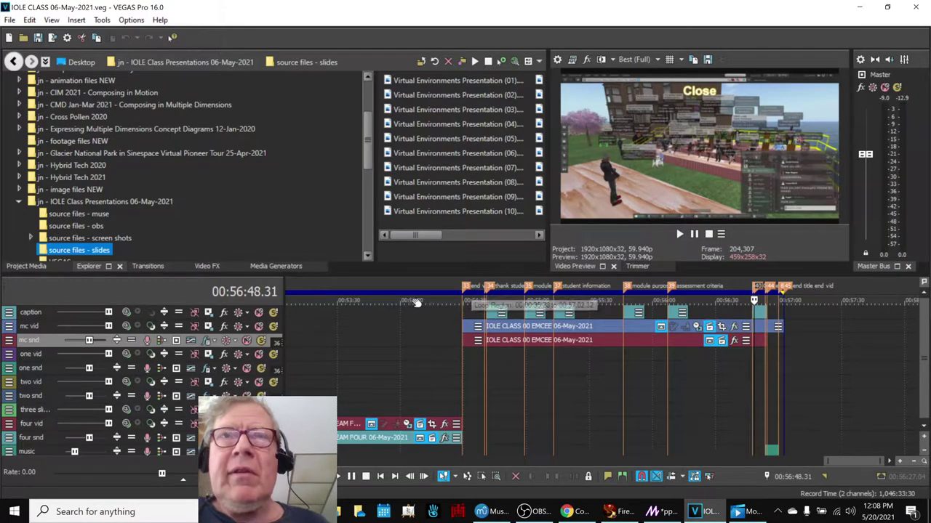
scroll(416, 304, "down", 10)
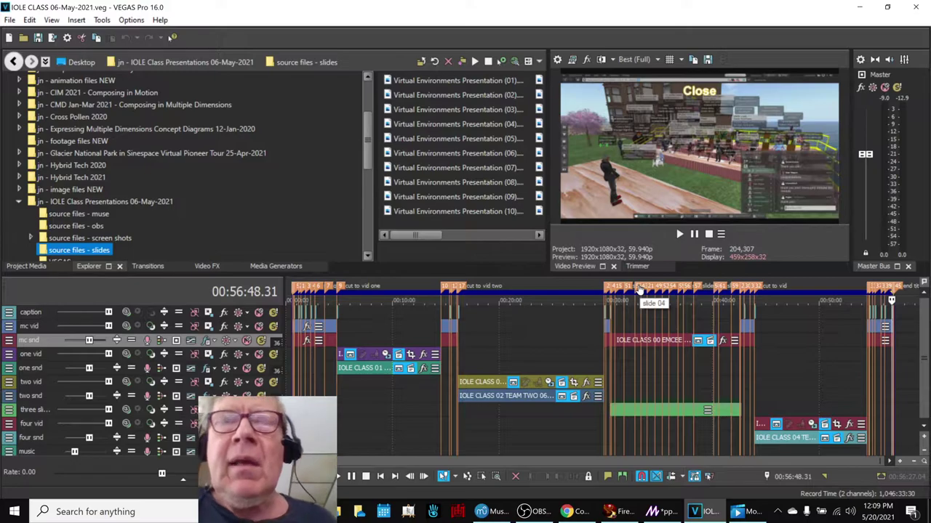
left_click(571, 512)
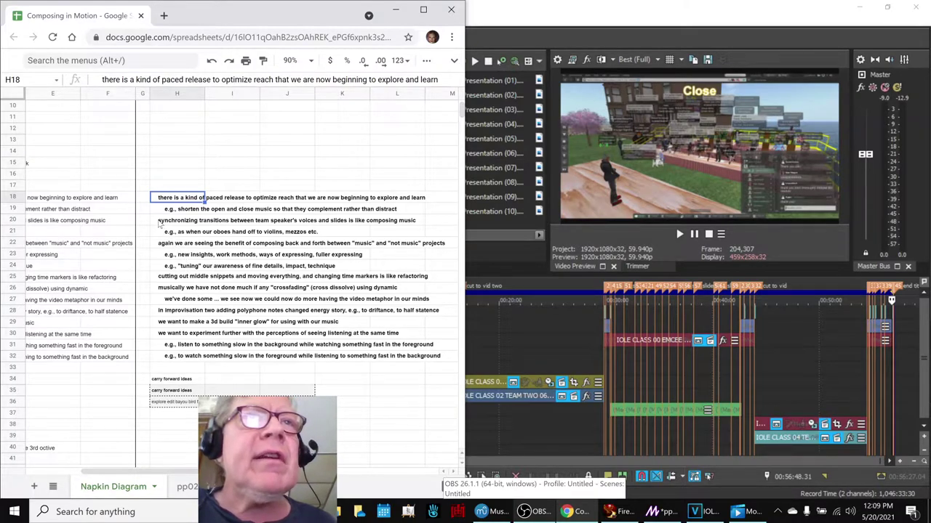
Read the Napkin Diagram notes in H20, H22 and H26, switching between Sheets and VEGAS Pro.
left_click(159, 224)
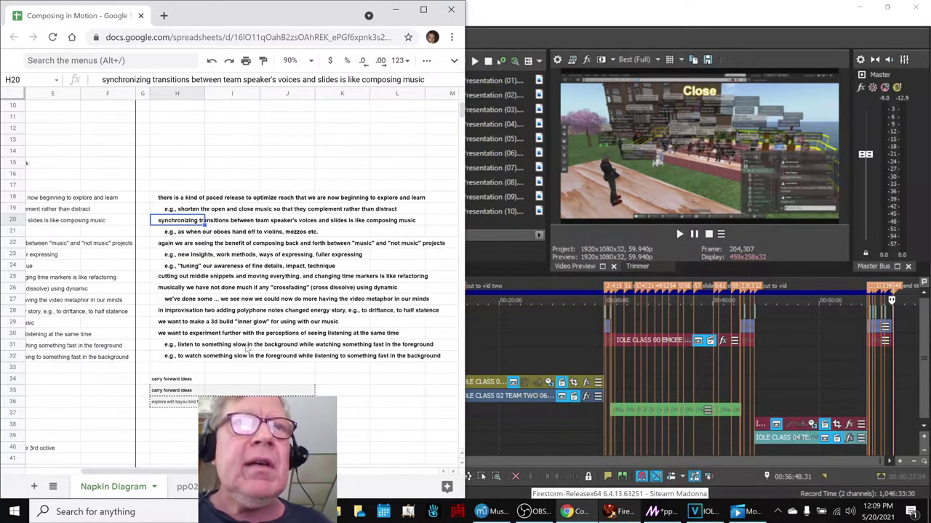
left_click(168, 247)
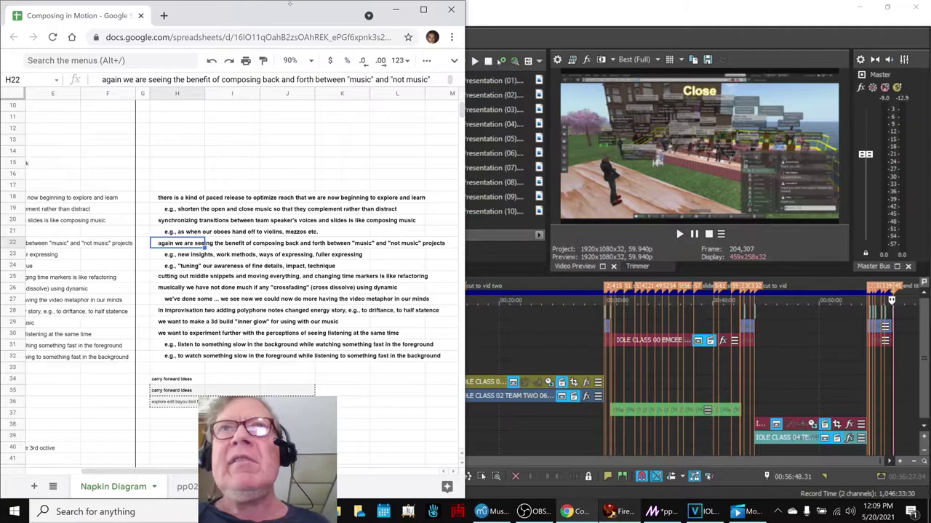
left_click(566, 17)
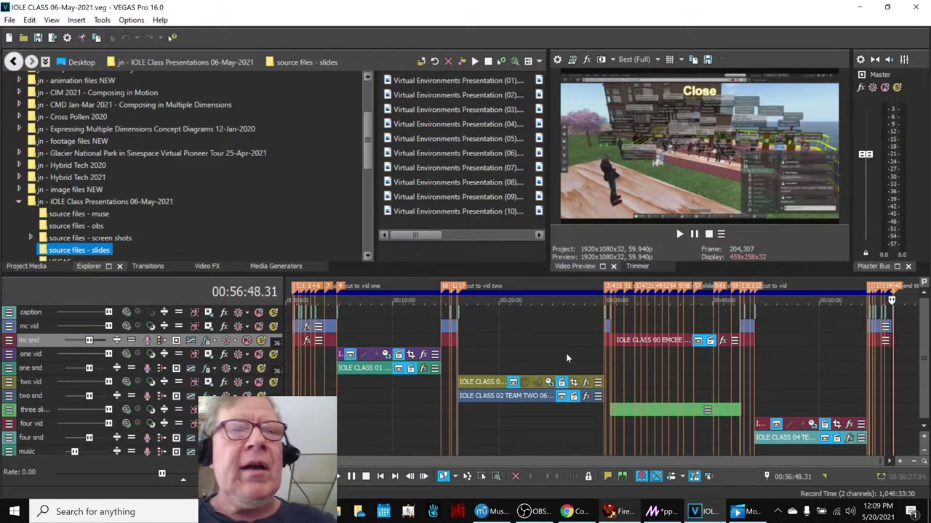
key("alt+Tab")
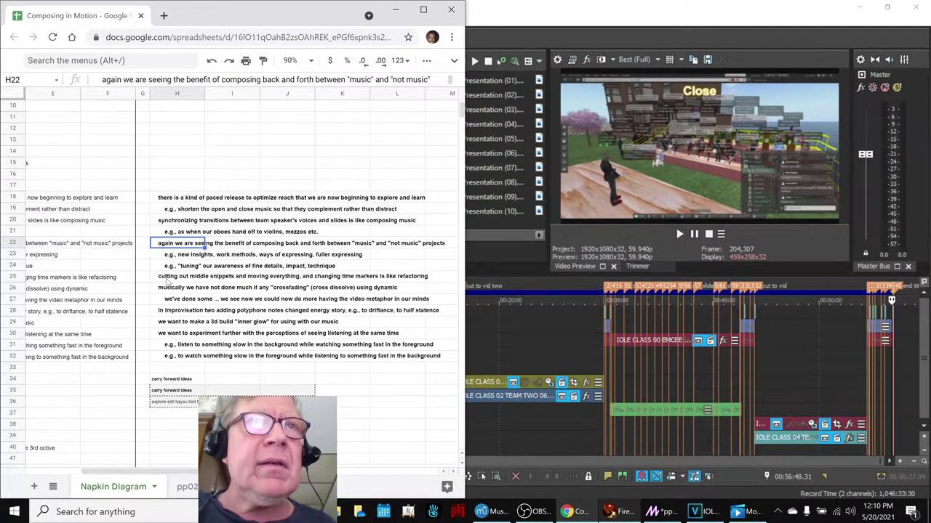
left_click(161, 291)
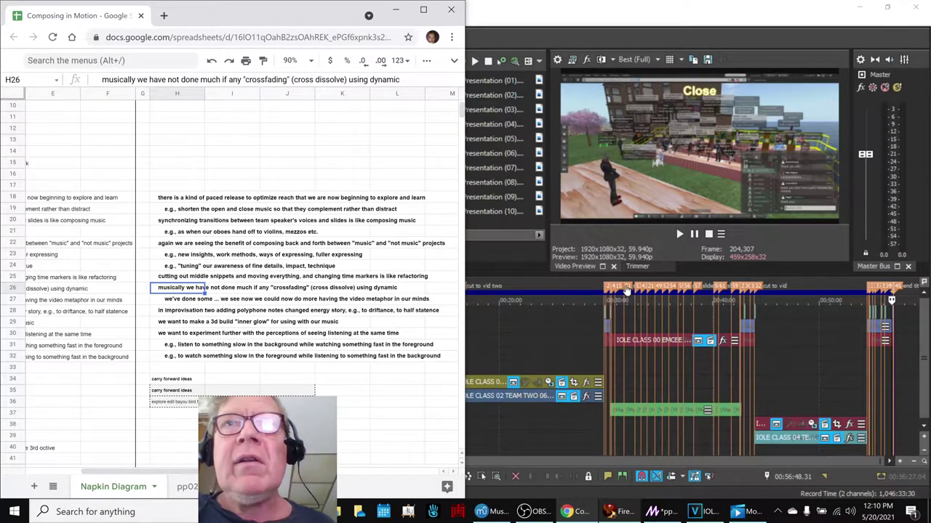
left_click(608, 290)
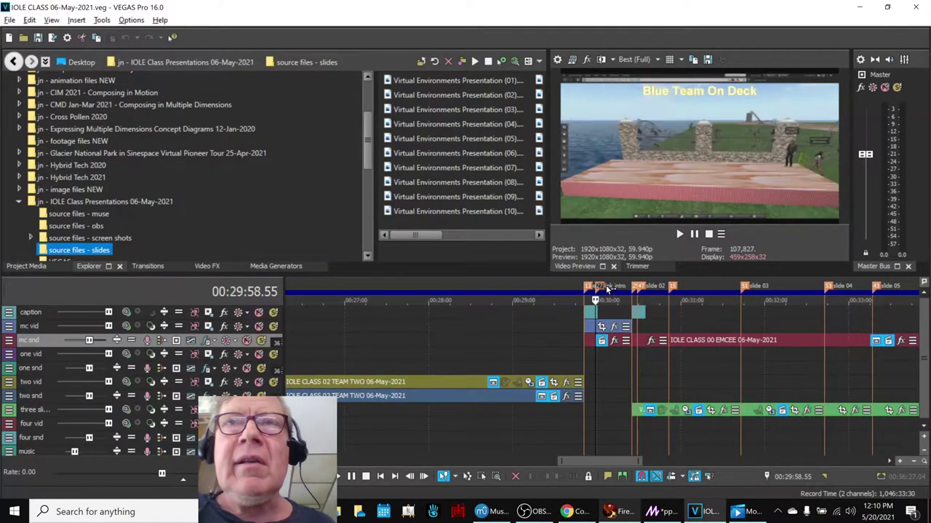
Preview the team handoff from the end team marker twice, then return to the project start.
scroll(608, 290, "up", 3)
left_click(552, 283)
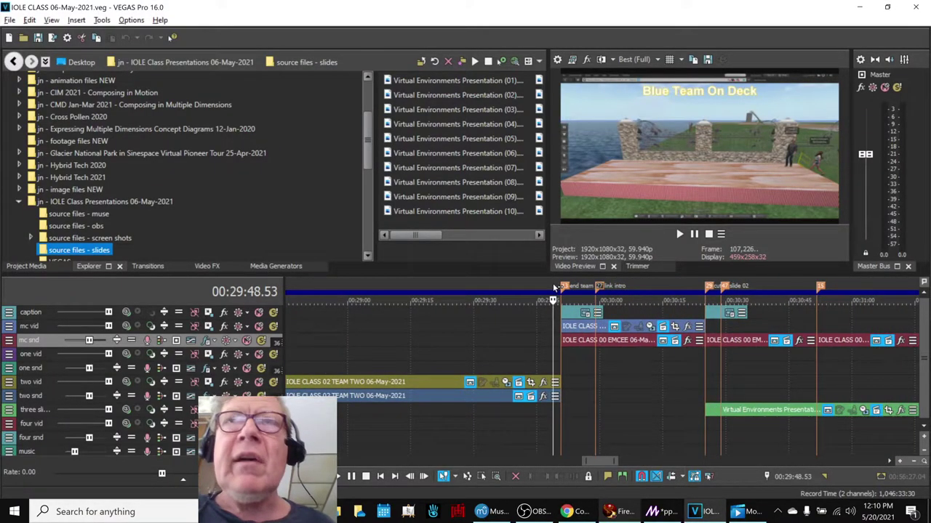
key("space")
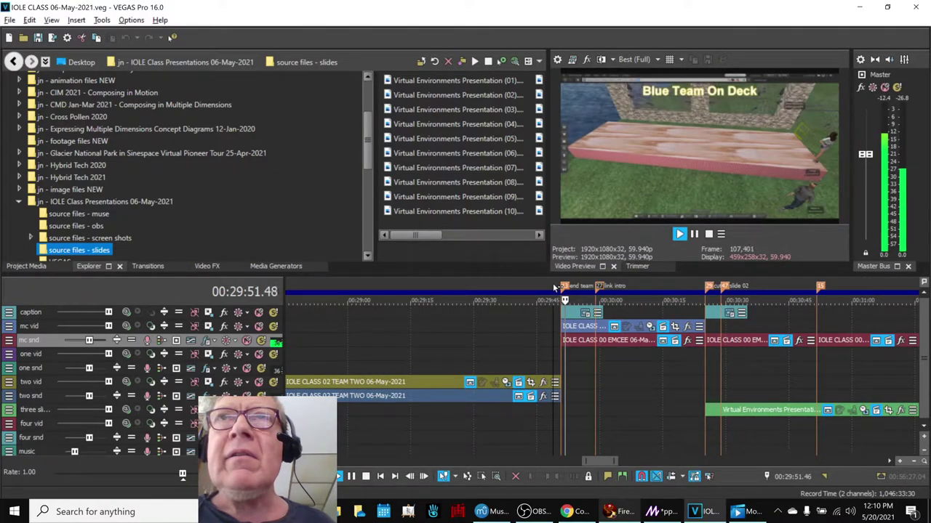
key("space")
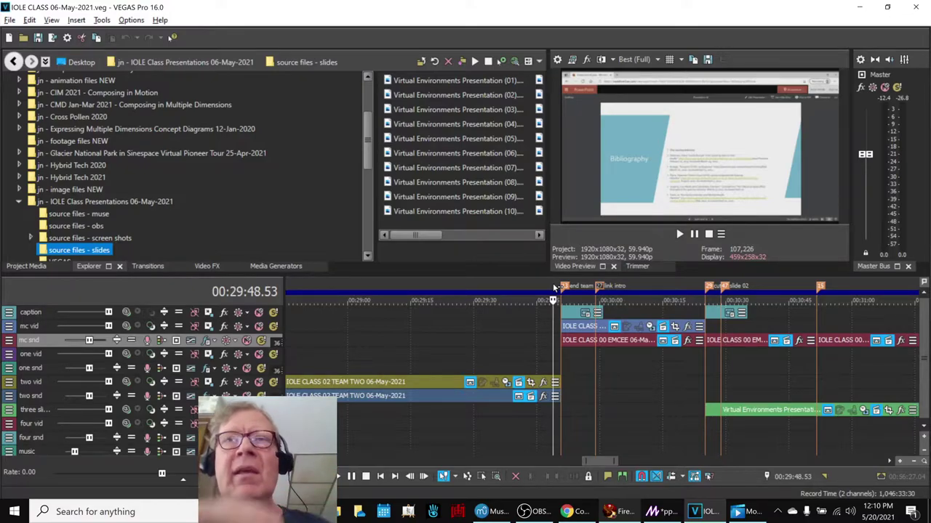
key("space")
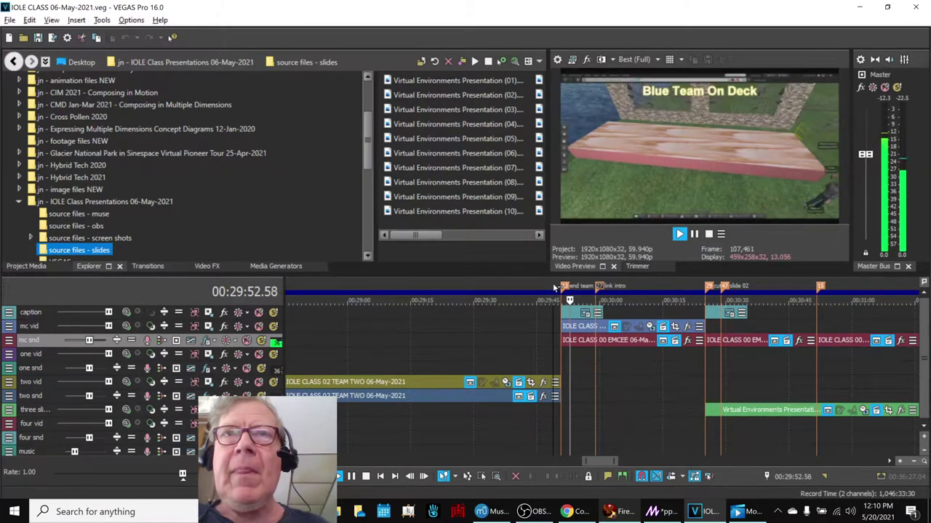
key("space")
key("Home")
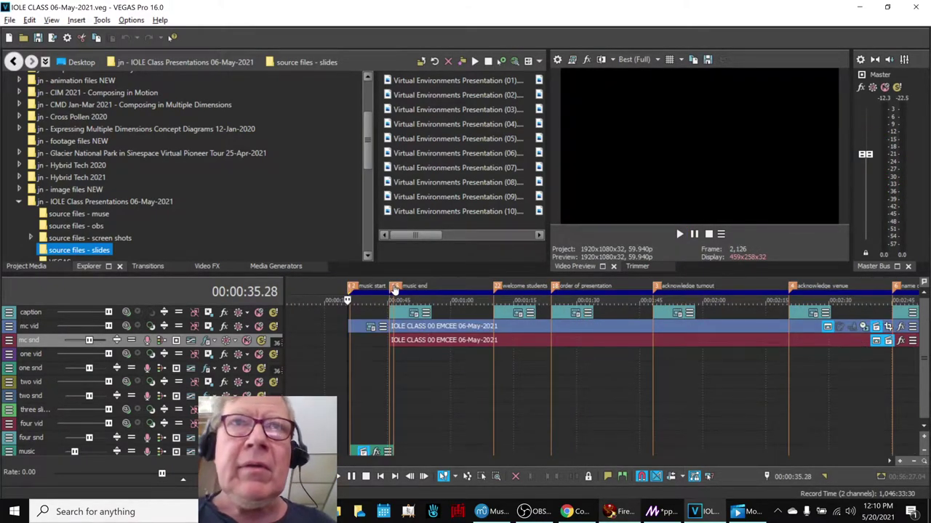
Preview the opening title card, then bring the Sheets notes and Improvisation Two score forward.
left_click(495, 287)
scroll(465, 291, "up", 3)
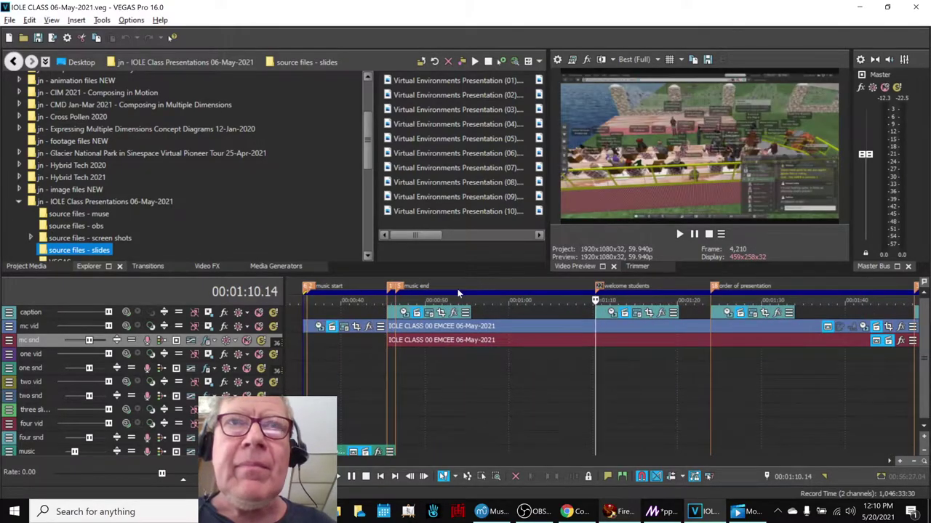
left_click(381, 288)
key("space")
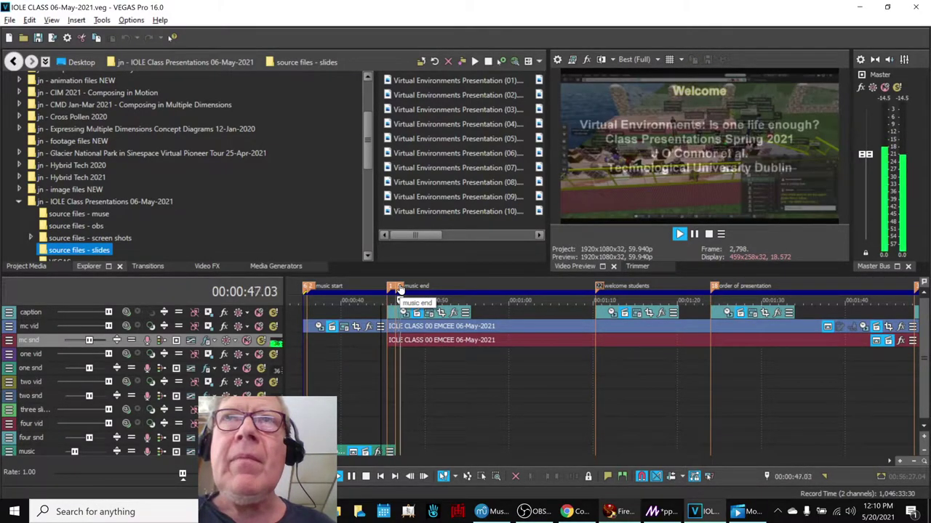
key("space")
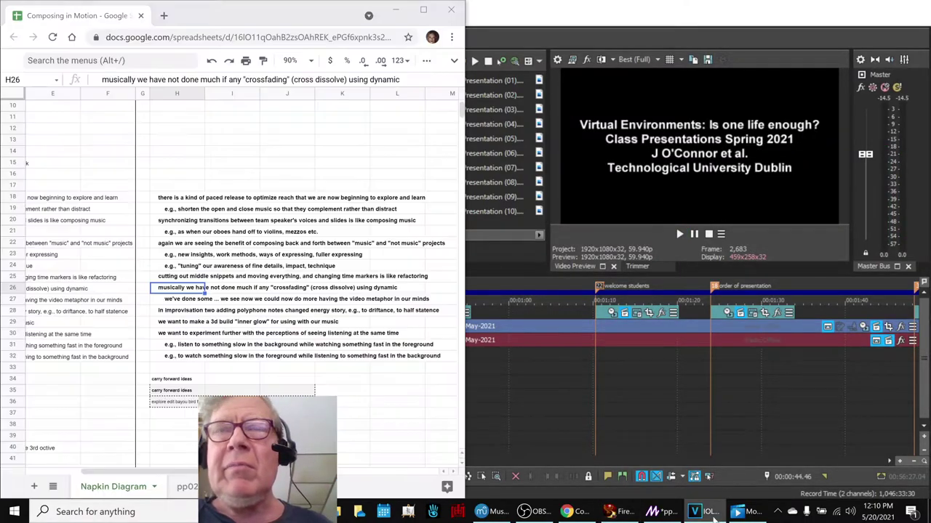
left_click(574, 511)
left_click(491, 512)
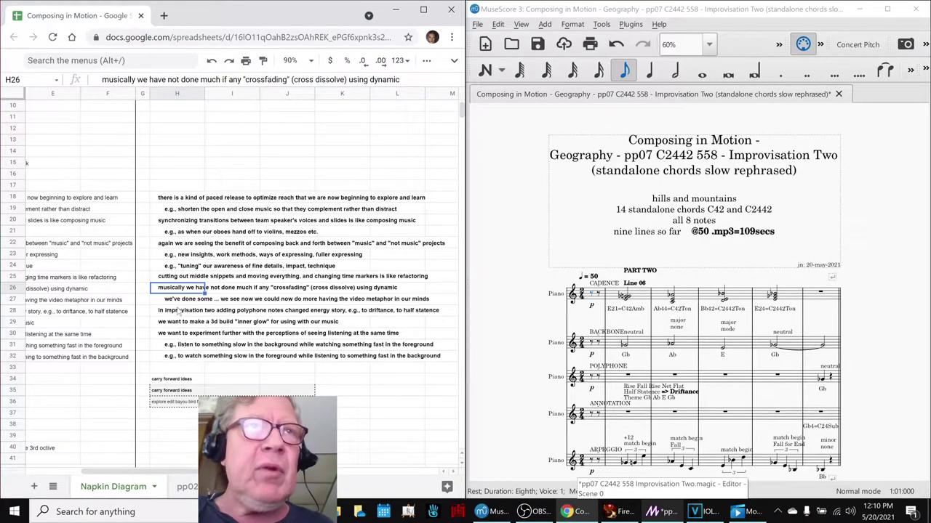
left_click(178, 310)
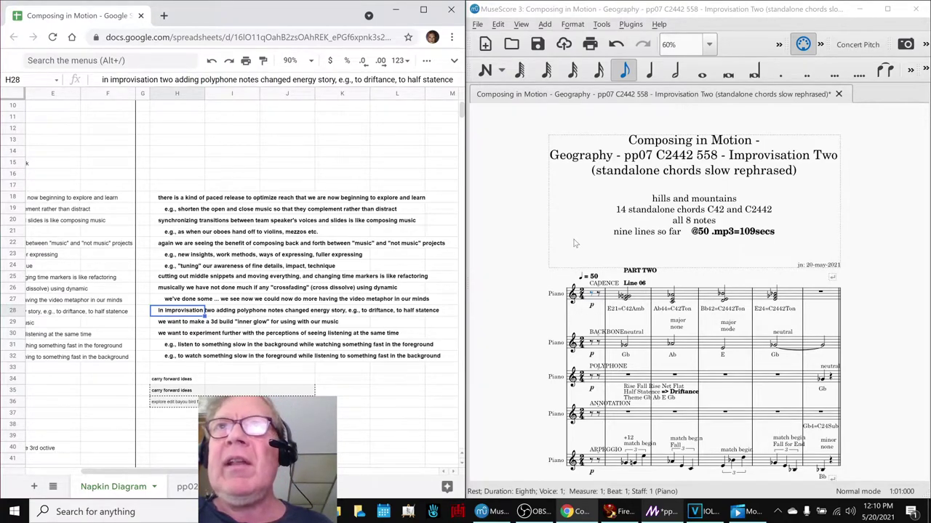
left_click(642, 301)
scroll(642, 301, "down", 3)
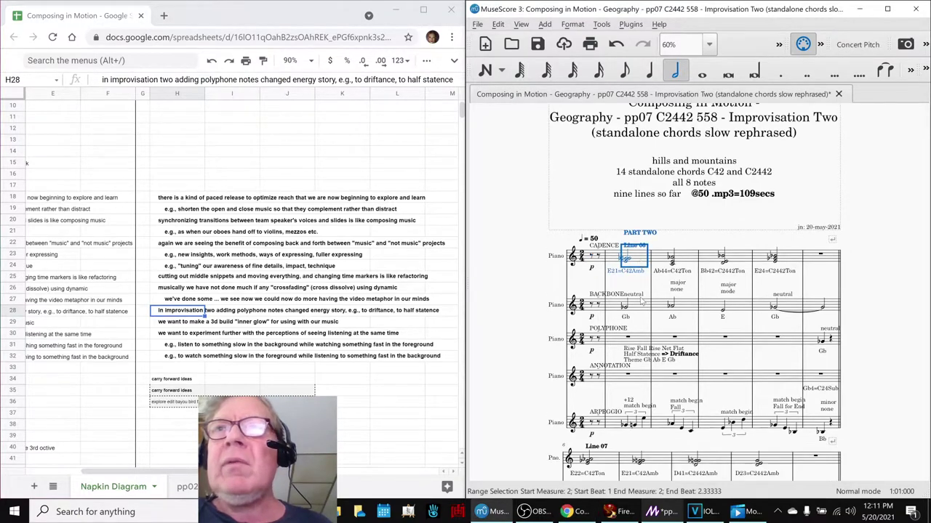
scroll(642, 300, "up", 3)
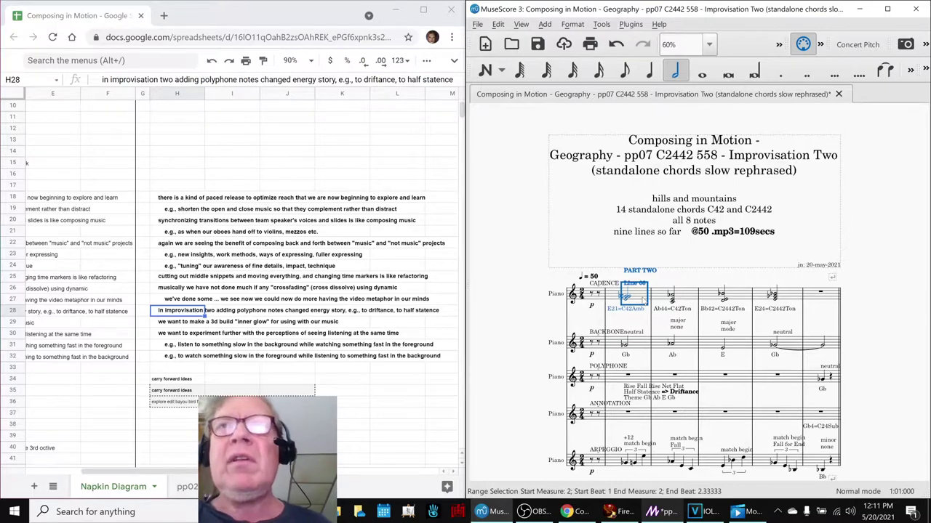
left_click(816, 296)
left_click(637, 298)
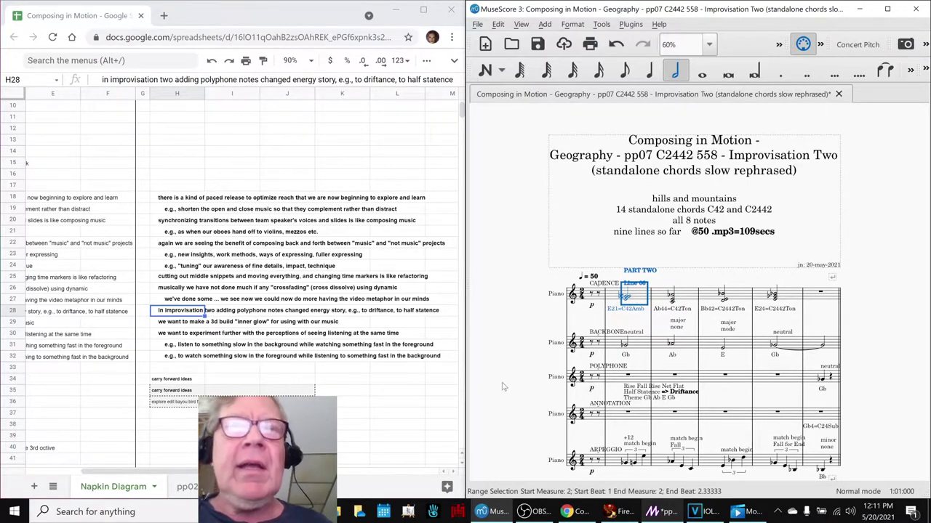
key("Escape")
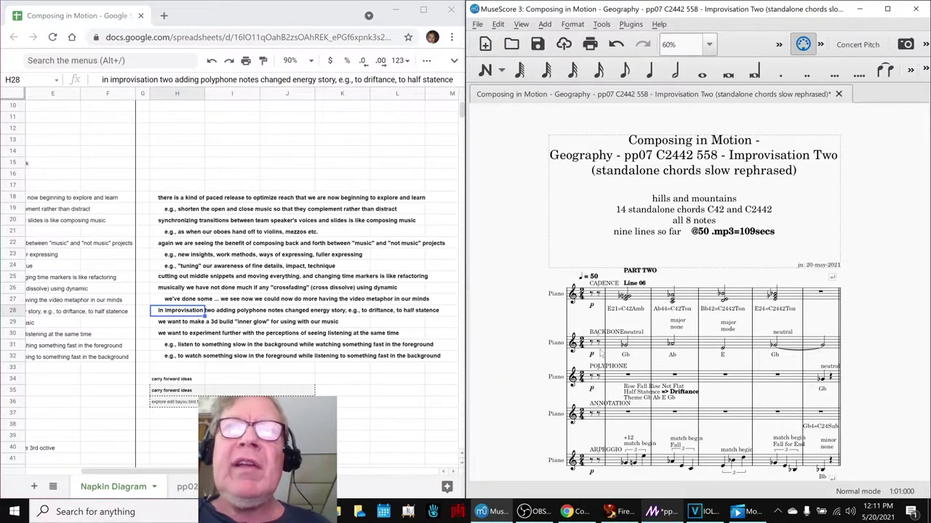
left_click(642, 298)
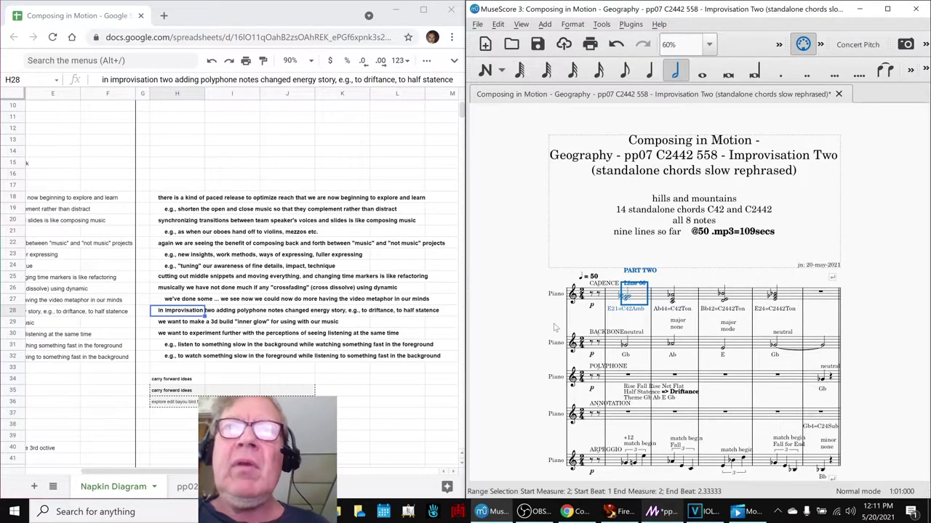
key("Escape")
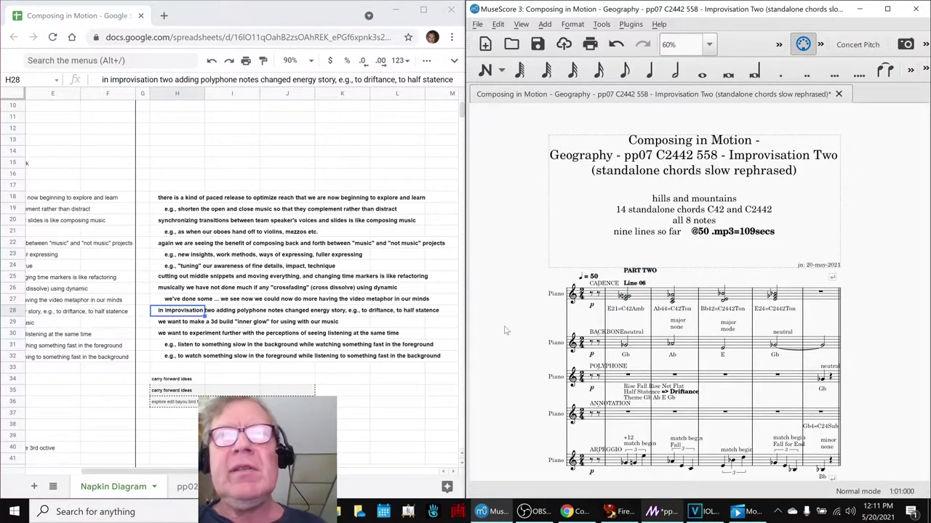
key("space")
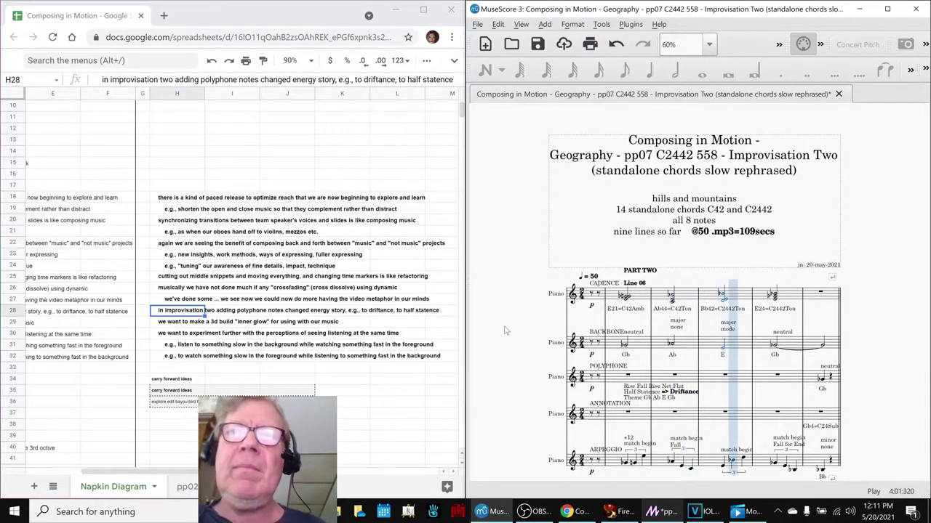
key("space")
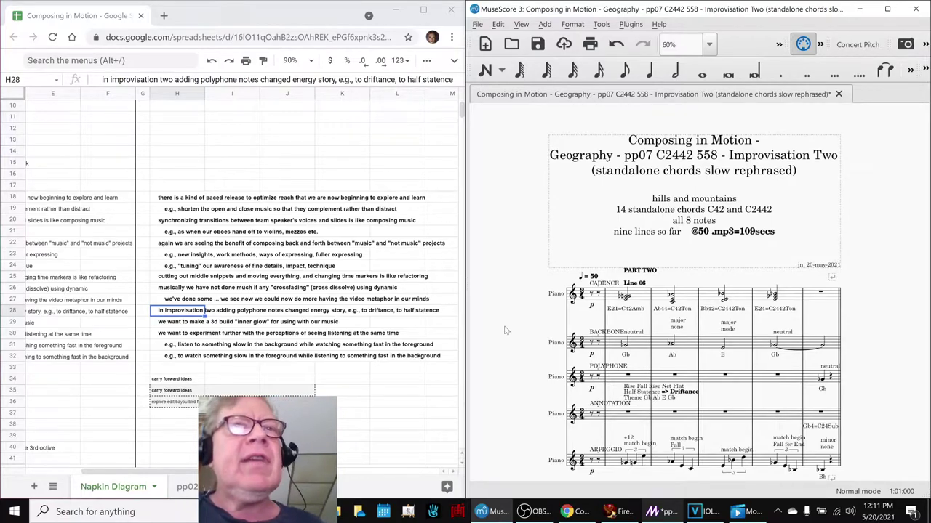
left_click(164, 337)
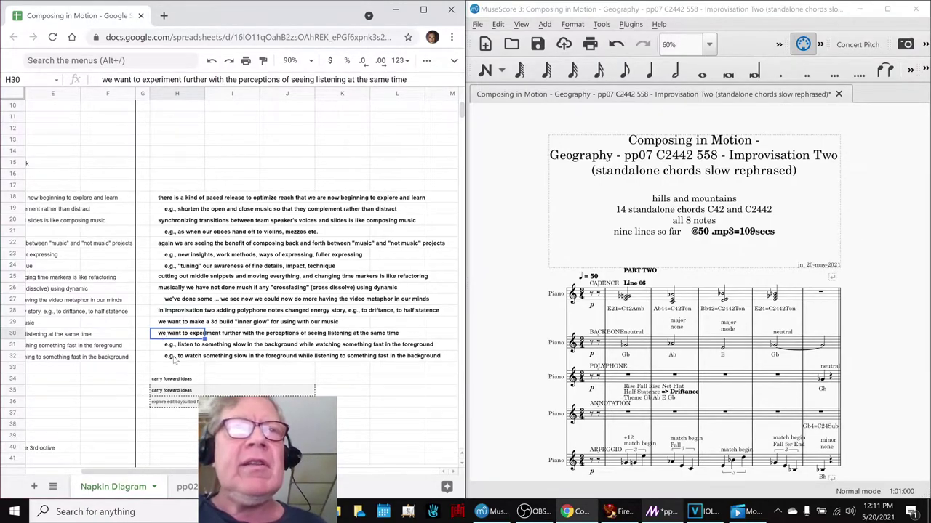
Read the seeing-and-listening examples in cells H31 and H32, then return to VEGAS Pro.
left_click(171, 350)
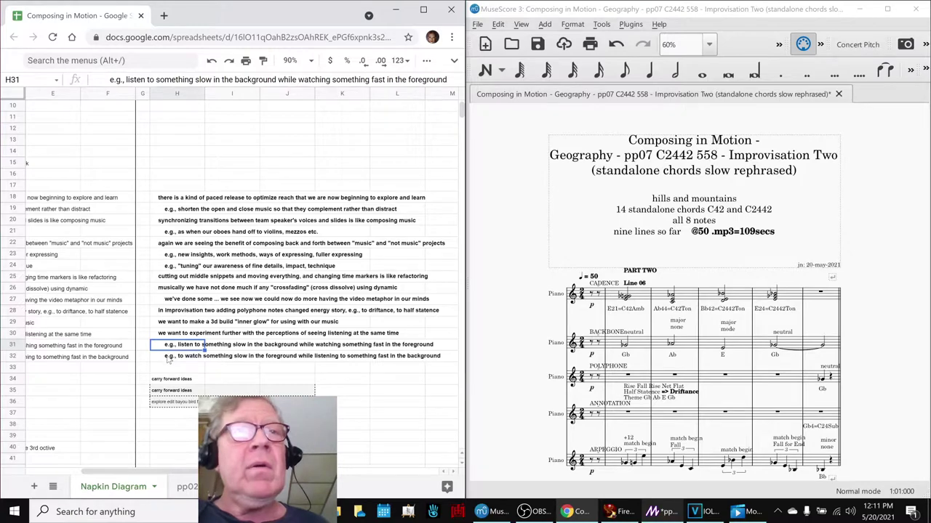
left_click(169, 359)
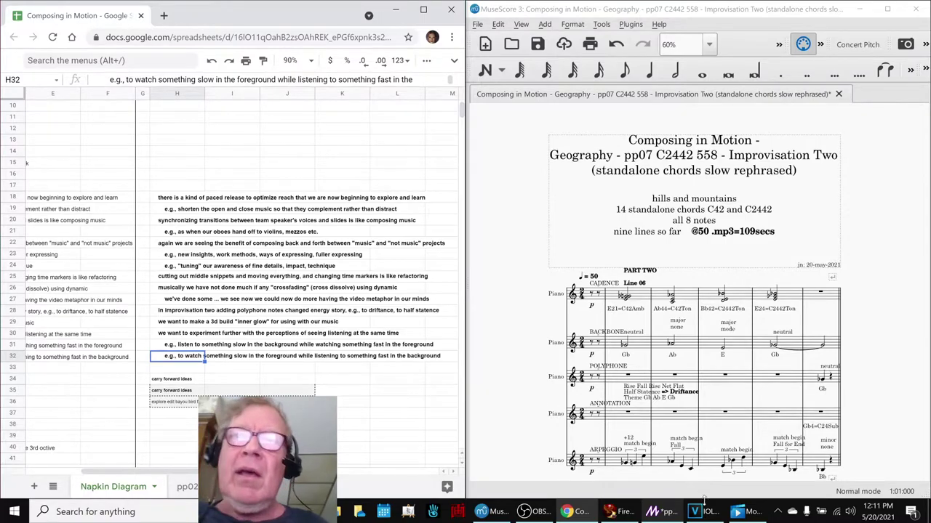
left_click(706, 514)
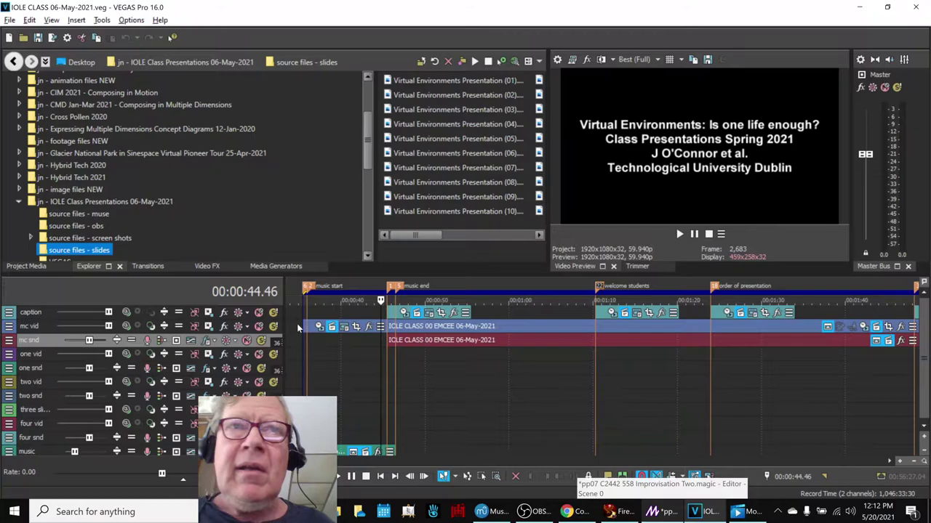
Preview the class timeline from 00:00:35.28, then bring the MuseScore score beside the notes.
left_click(305, 326)
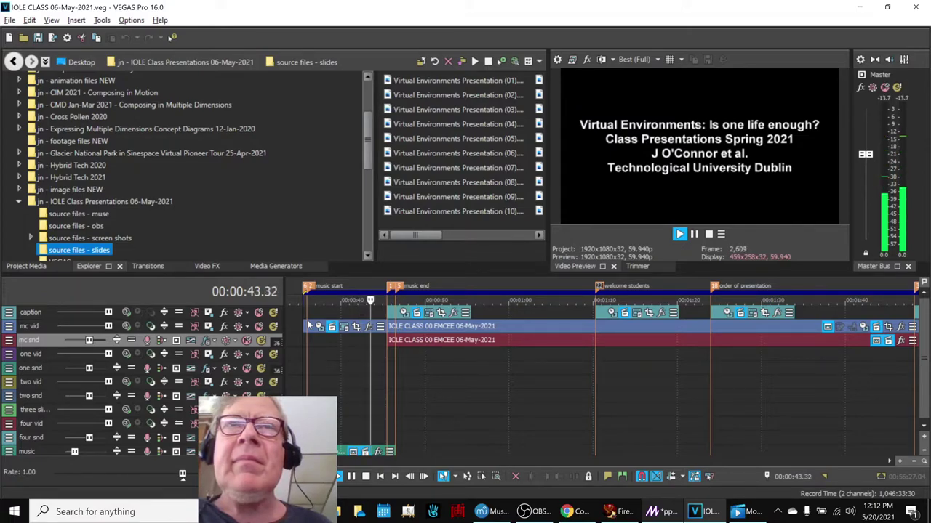
key("space")
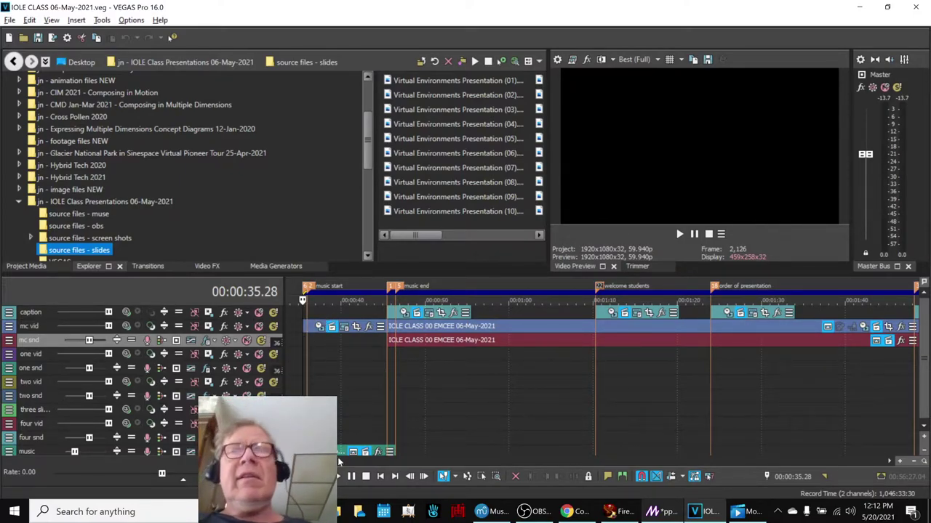
left_click(664, 511)
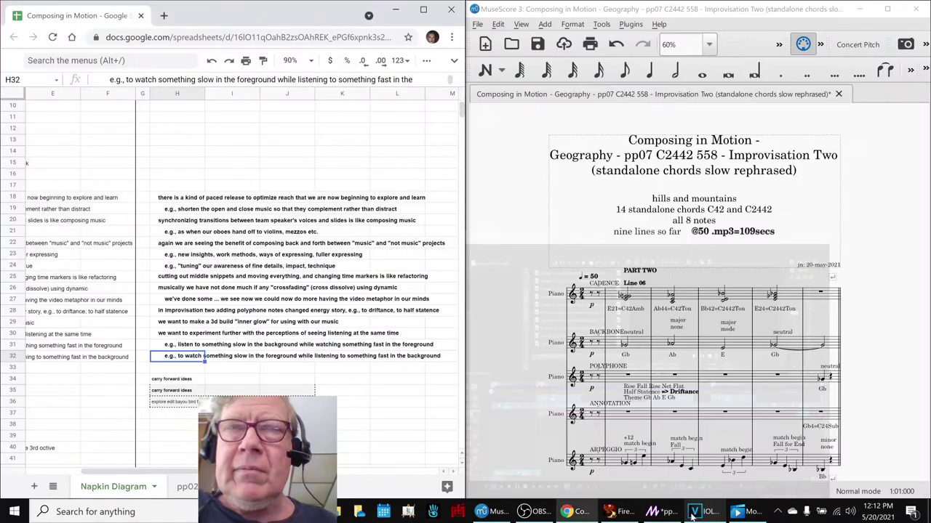
Show the rotating spiral in Firestorm, then switch to the Improvisation Two Magic editor.
left_click(633, 507)
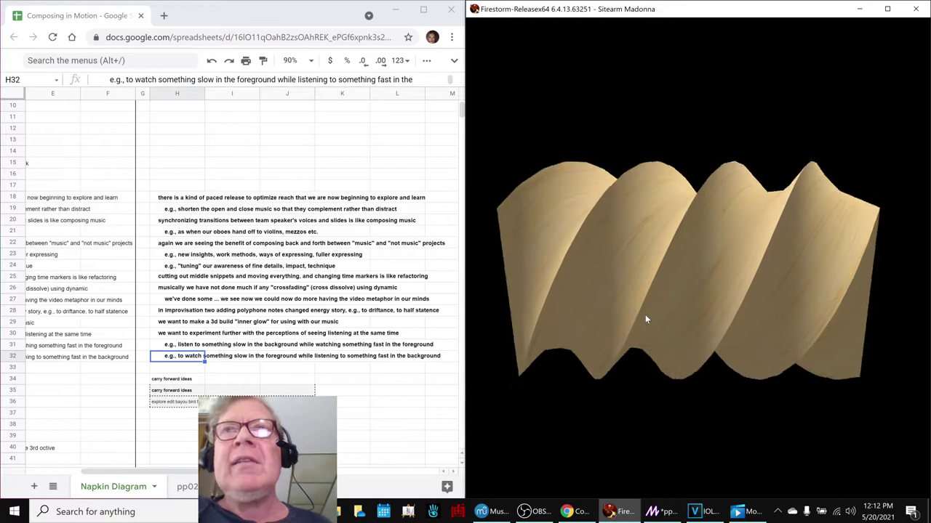
left_click(658, 511)
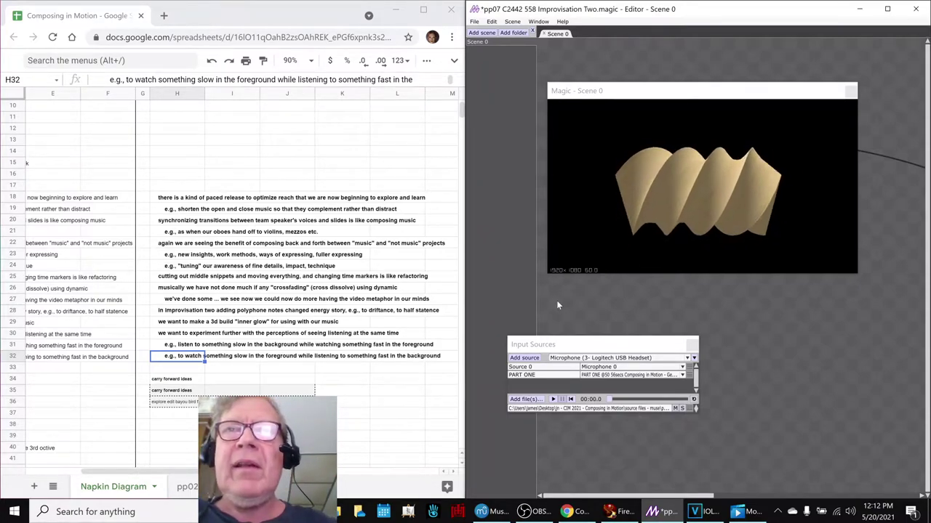
key("space")
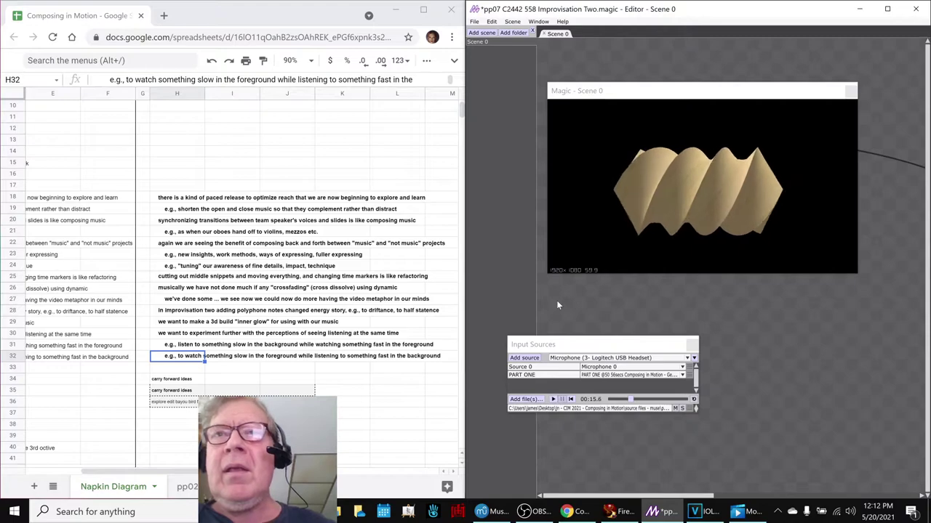
key("space")
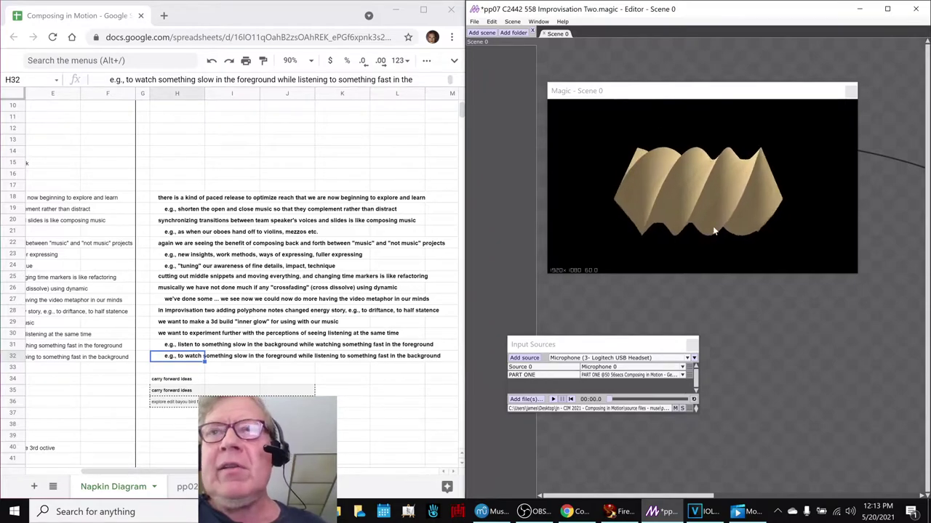
left_click(619, 511)
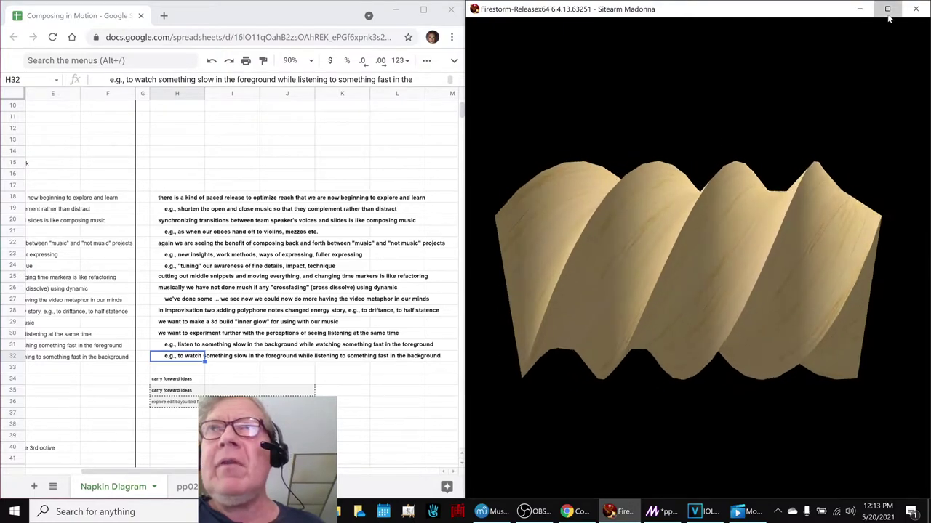
Maximize Firestorm, orbit the camera around the gold spiral, then minimize the viewer.
left_click(887, 10)
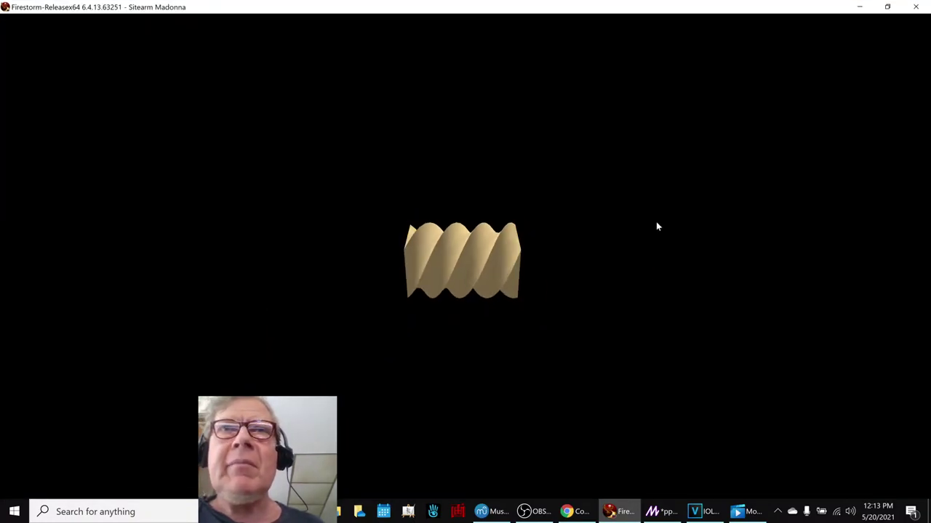
key("Escape")
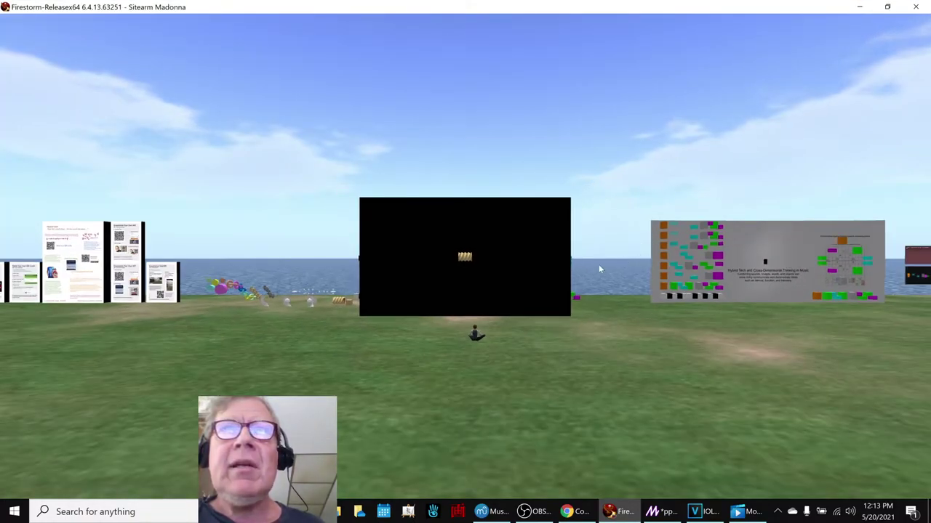
left_click(340, 304, "alt")
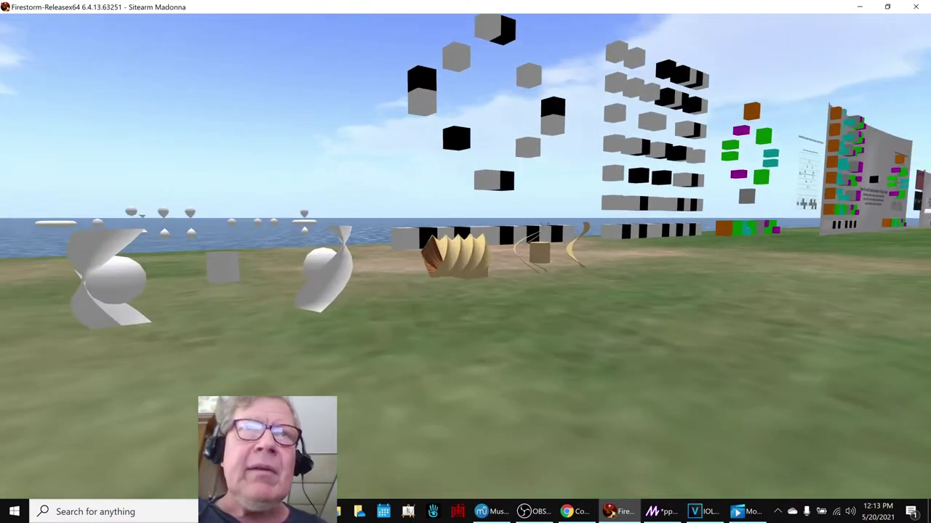
left_click_drag(340, 304, 418, 196)
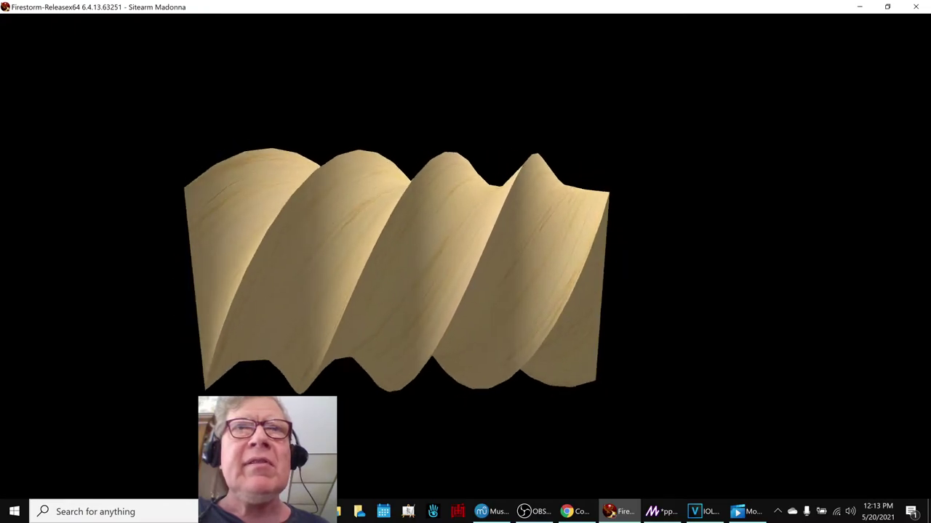
left_click(858, 8)
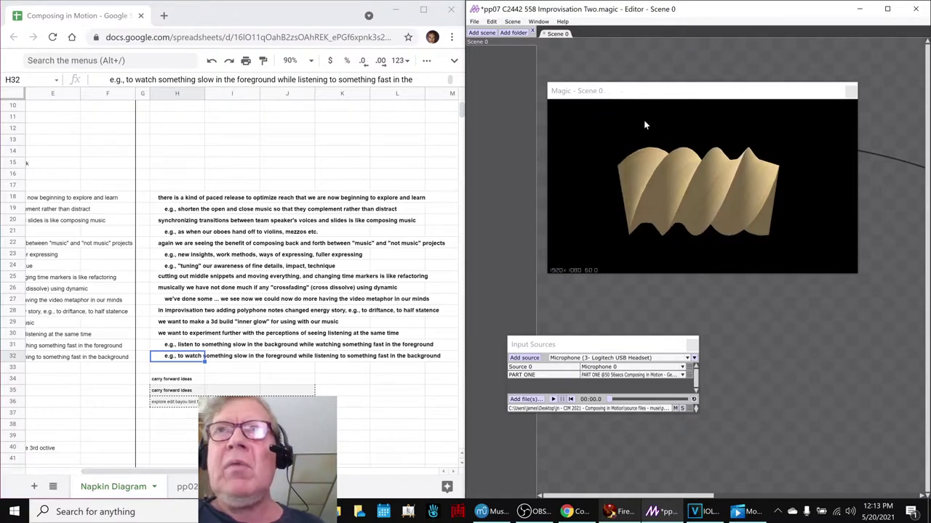
left_click_drag(646, 98, 649, 277)
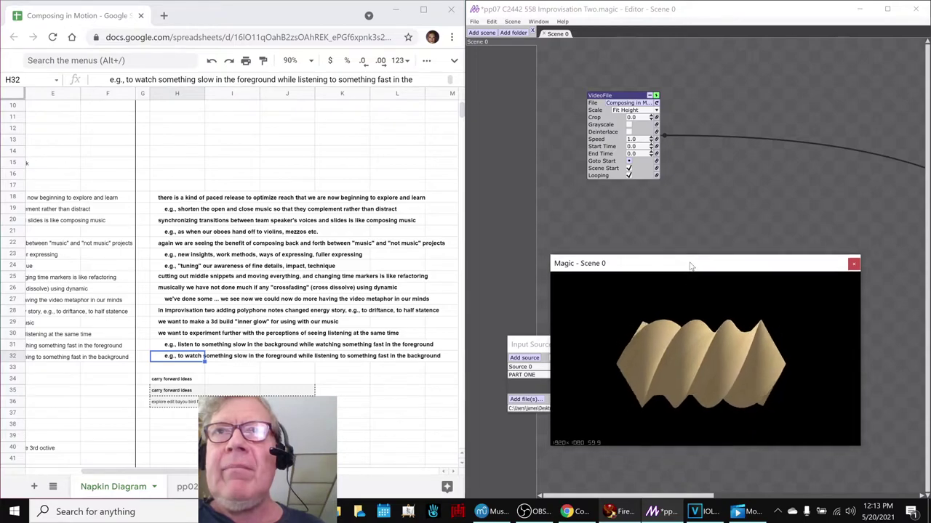
left_click_drag(684, 269, 684, 106)
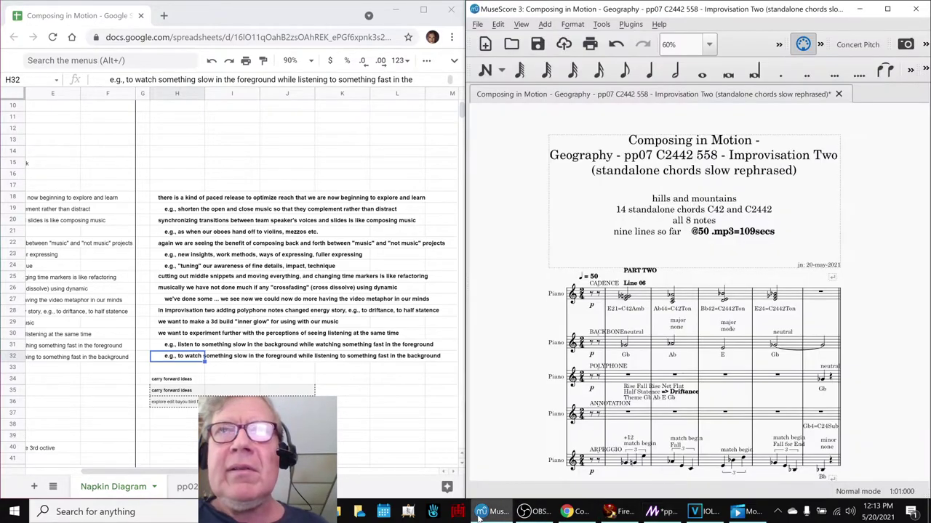
Switch the Improvisation Two score to Continuous View and maximize MuseScore.
left_click(482, 512)
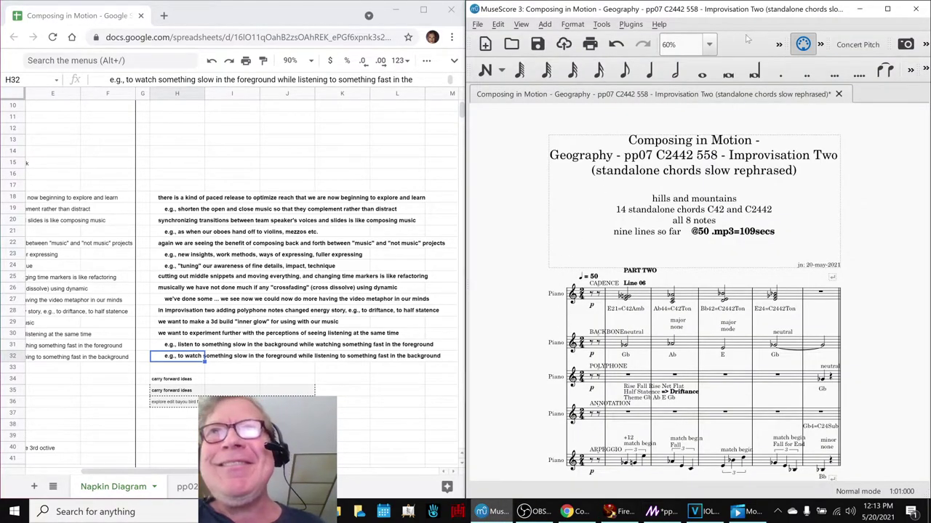
left_click(779, 44)
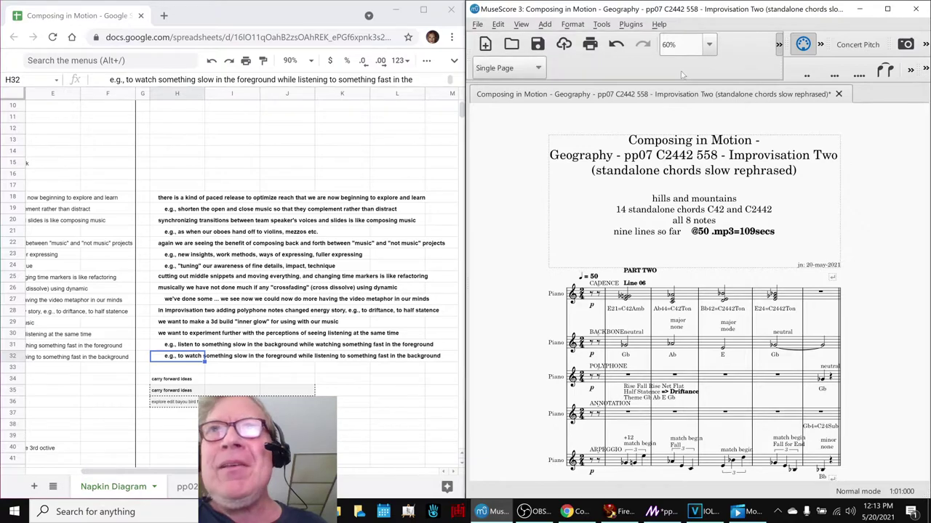
left_click(509, 68)
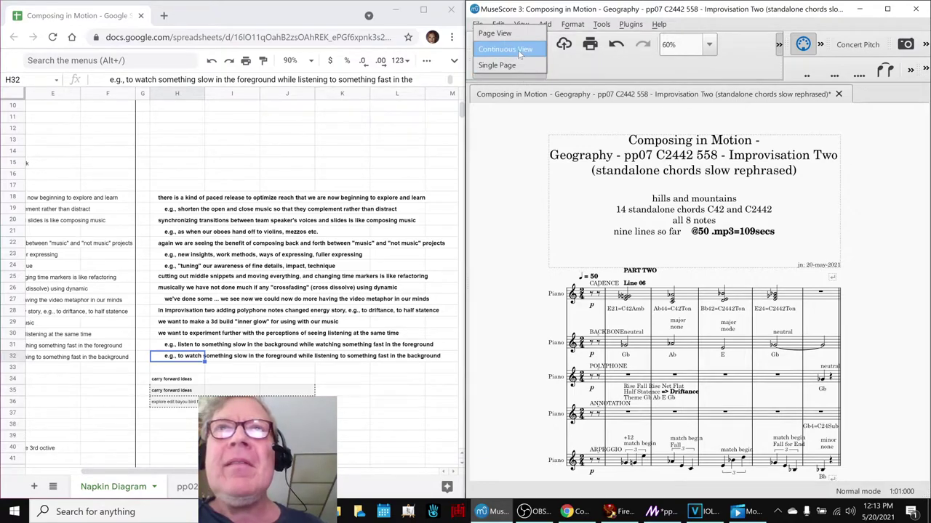
left_click(509, 49)
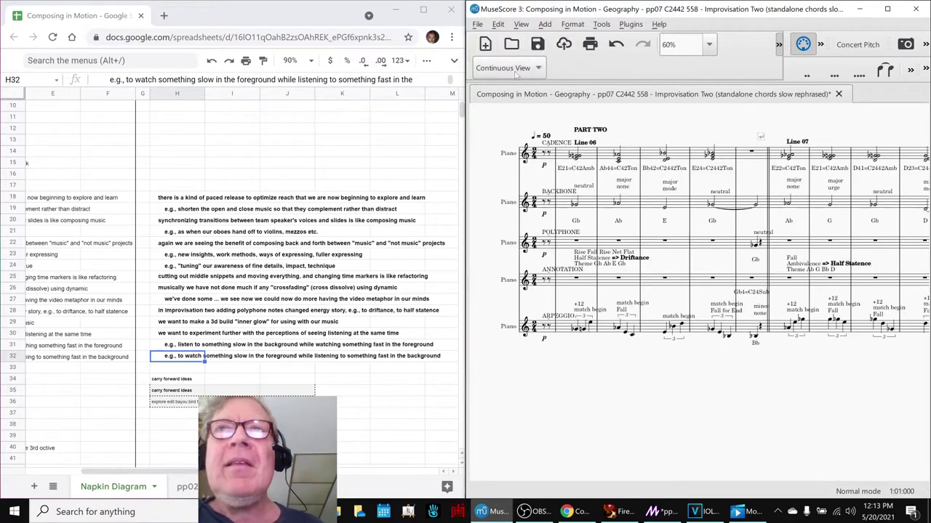
left_click(887, 8)
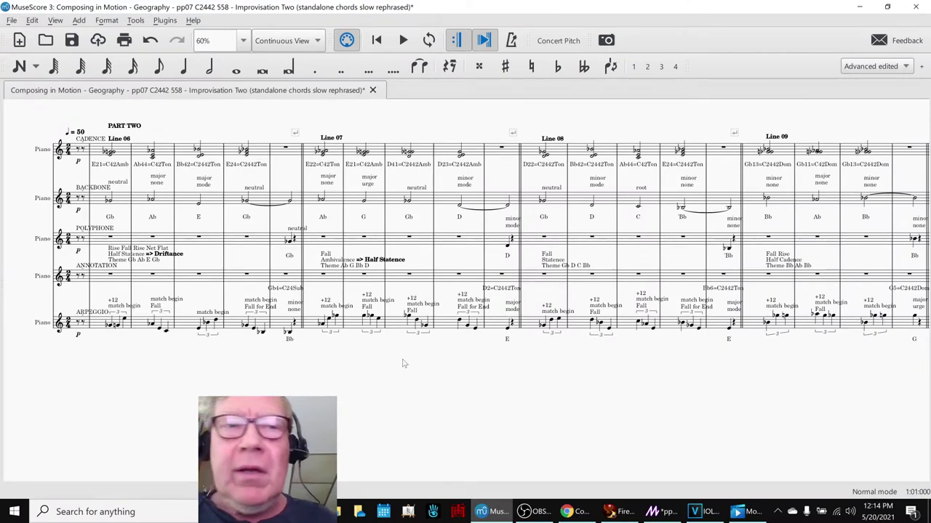
Play the score from the start through Line 10, then undo the last edit.
key("ctrl+Home")
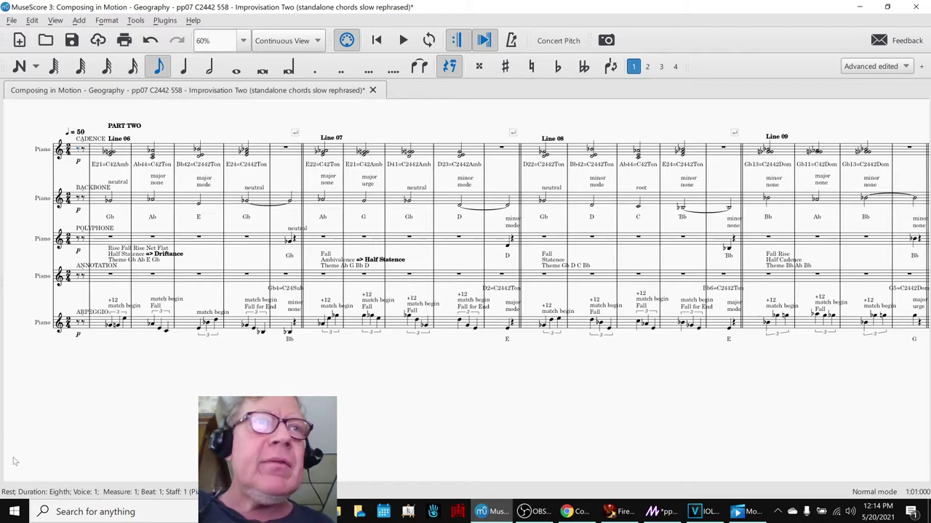
key("Escape")
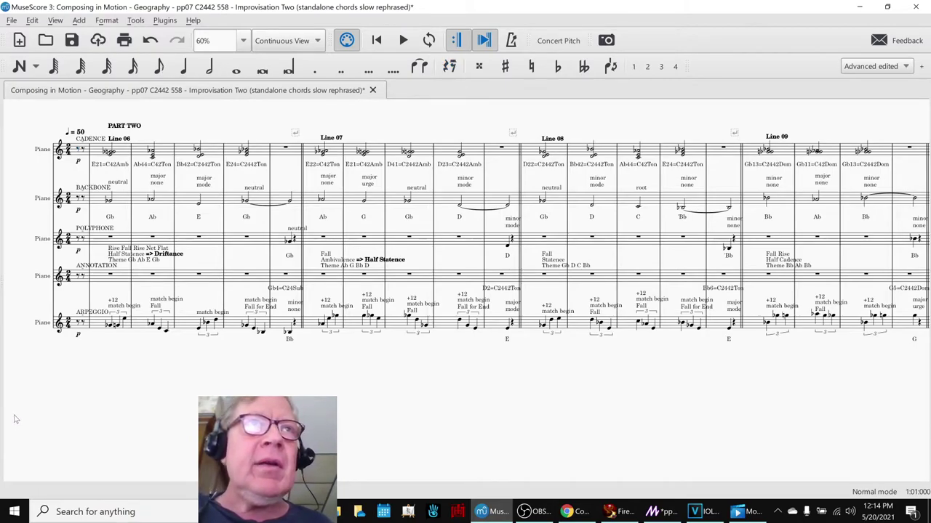
key("space")
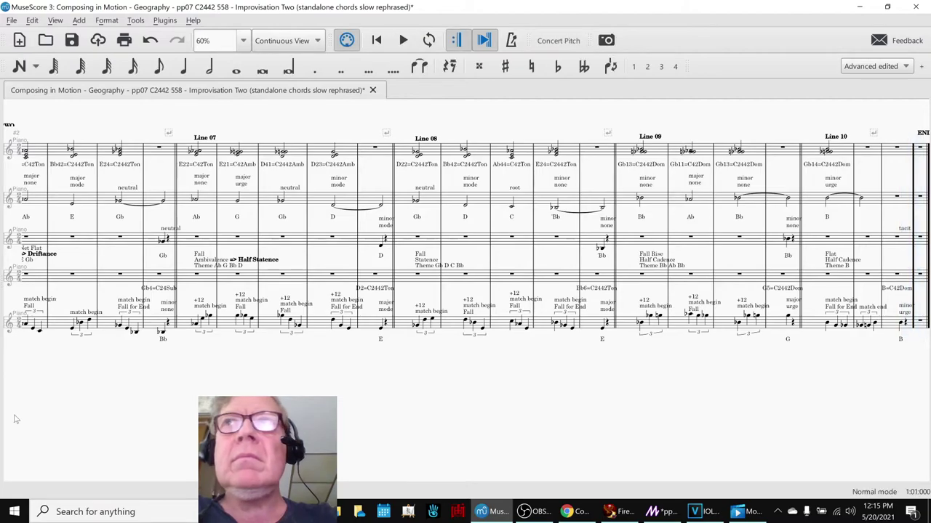
key("space")
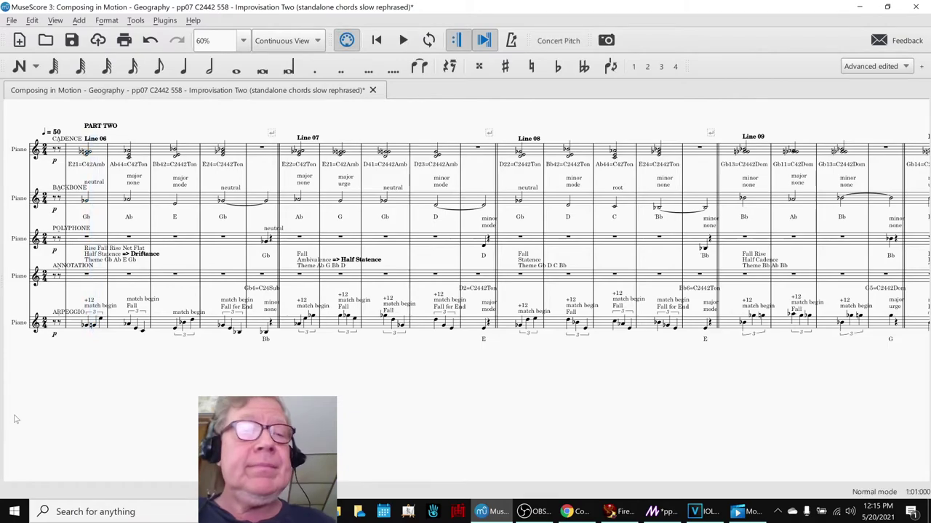
key("ctrl+z")
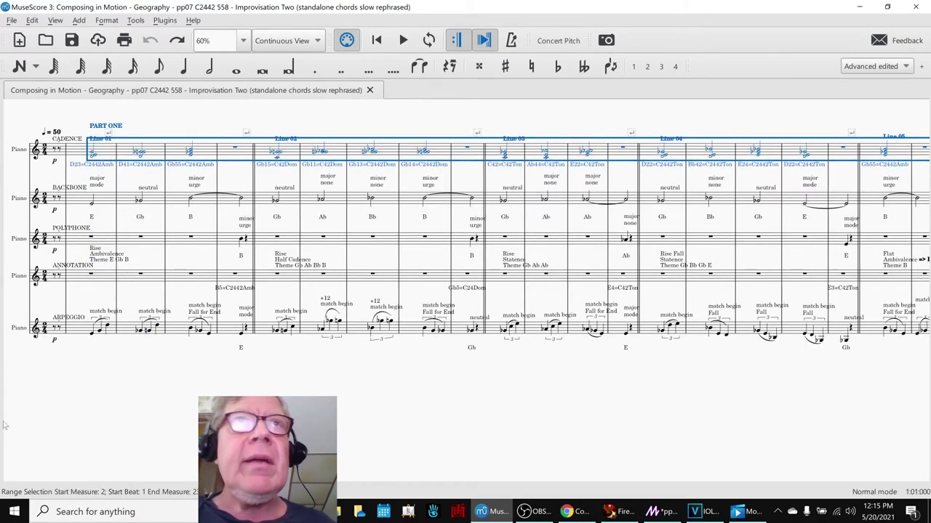
key("Escape")
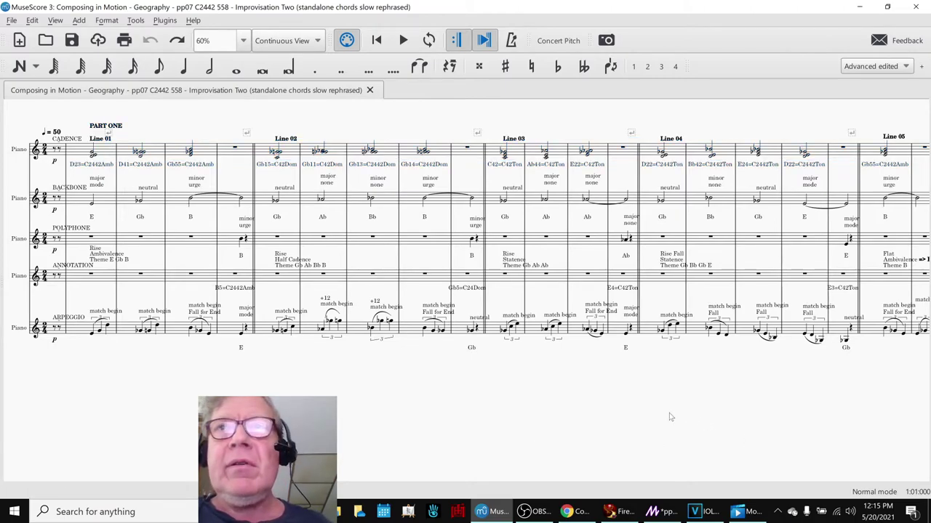
scroll(812, 415, "right", 5)
left_click_drag(773, 421, 622, 433)
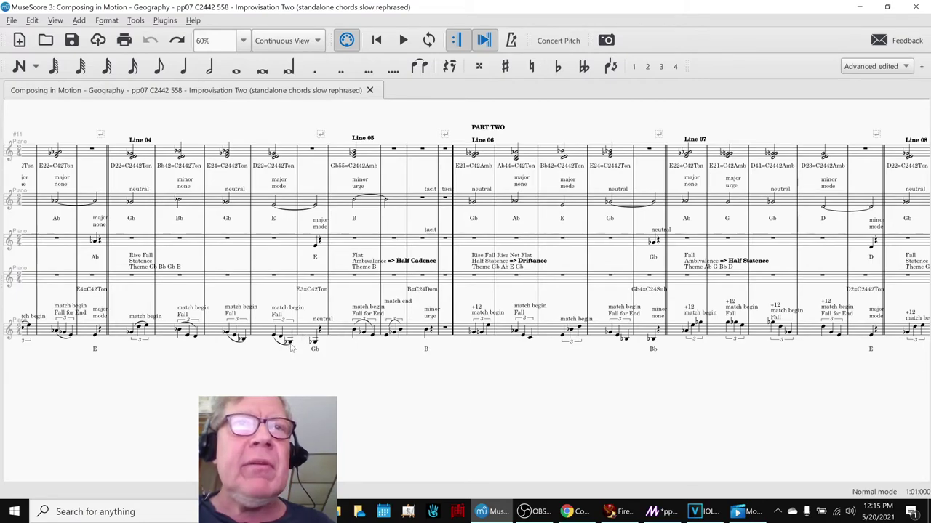
left_click(316, 343)
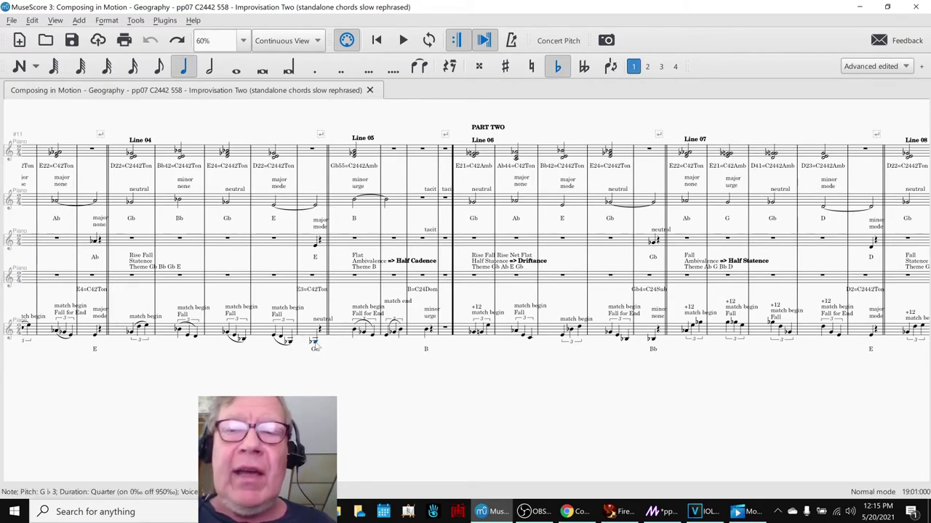
left_click(317, 245)
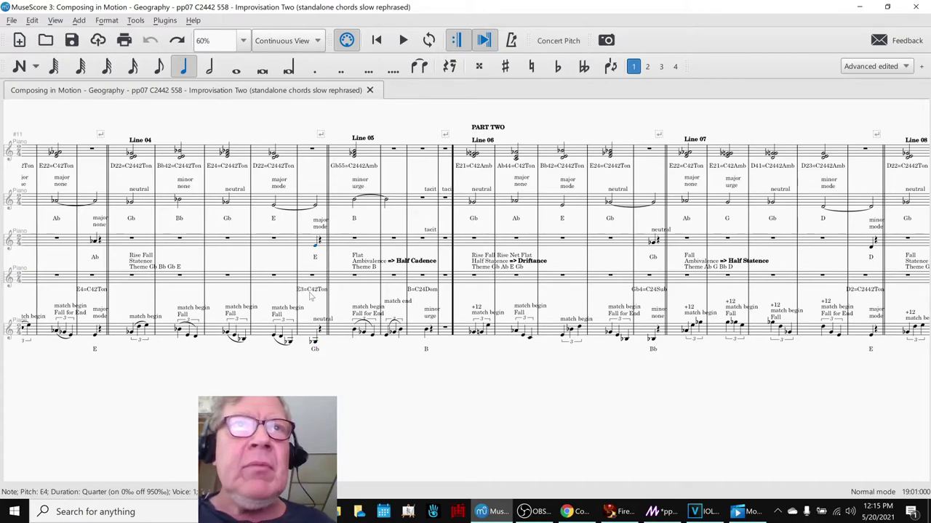
scroll(440, 406, "down", 3)
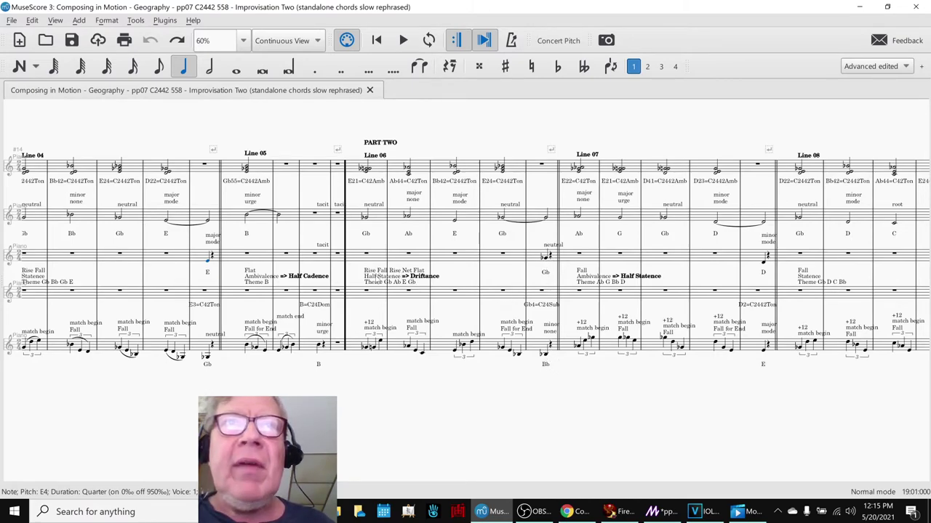
left_click(379, 281)
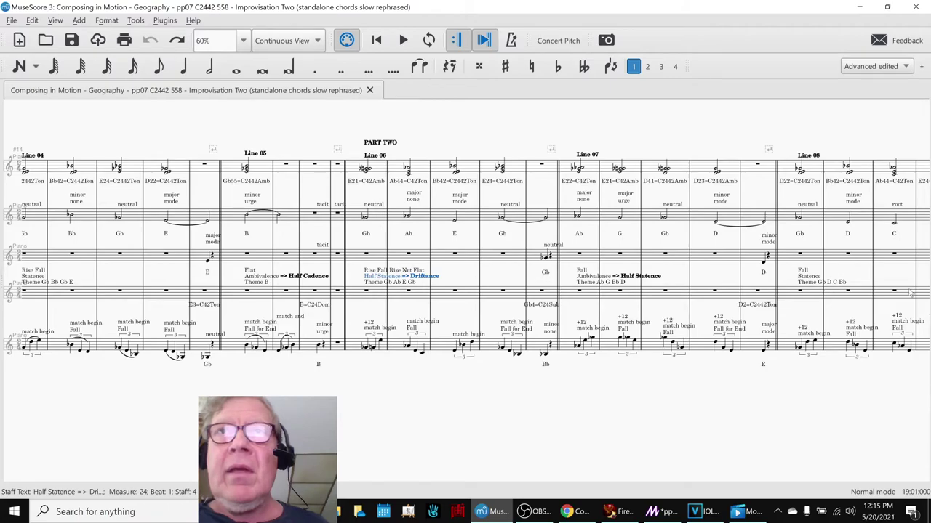
scroll(664, 400, "right", 3)
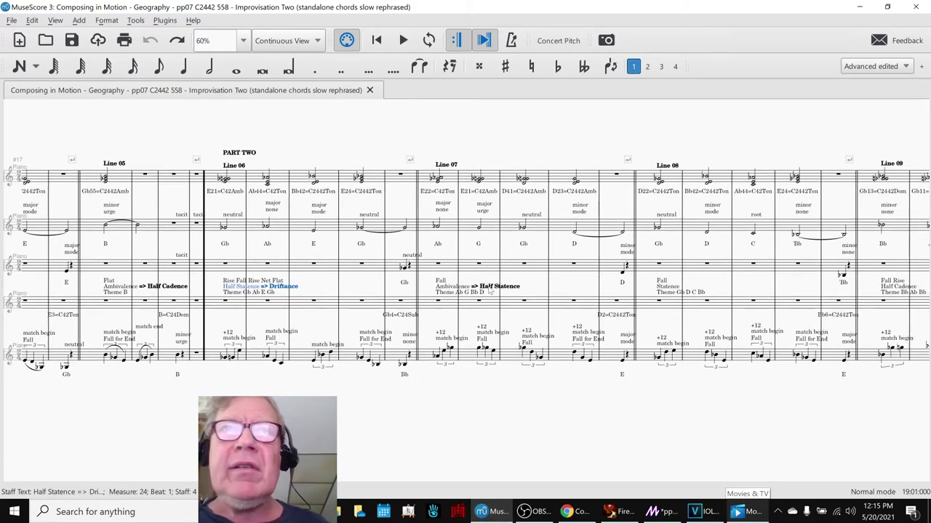
left_click_drag(735, 405, 576, 394)
left_click_drag(441, 408, 596, 409)
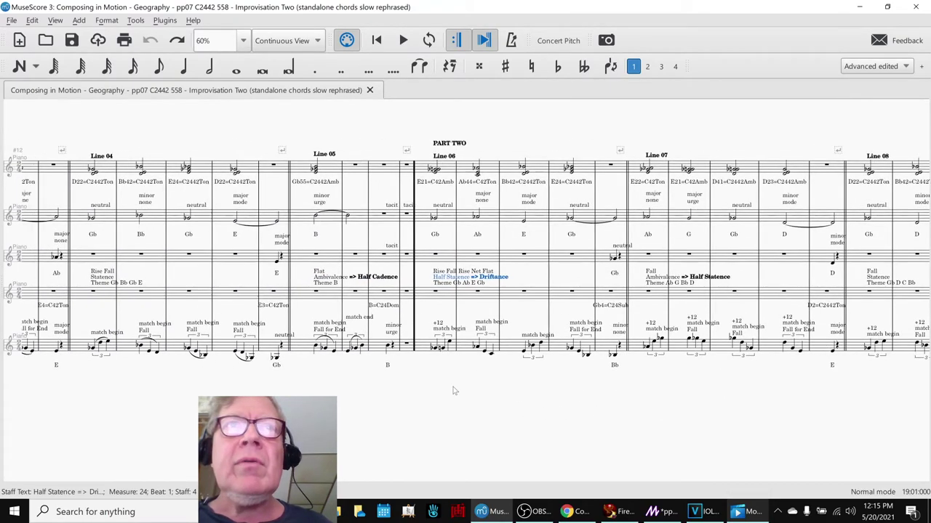
left_click_drag(393, 415, 408, 420)
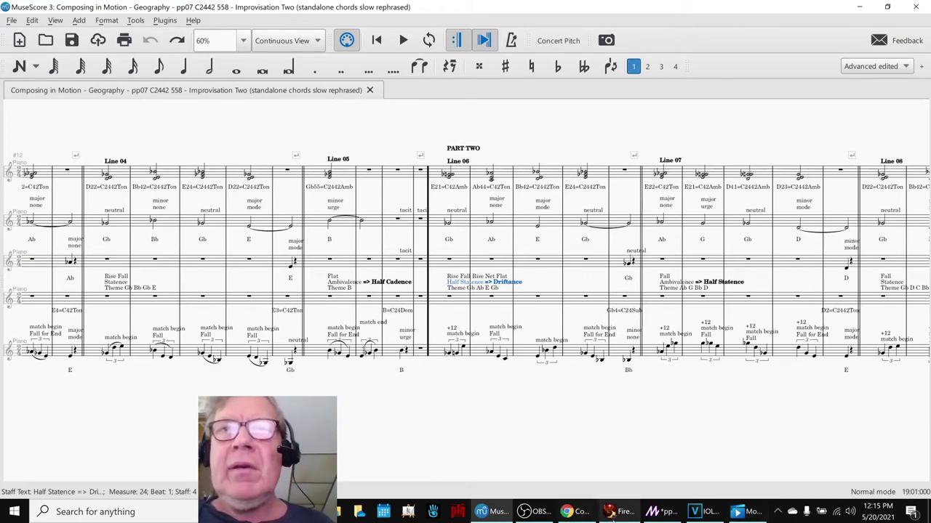
left_click(575, 512)
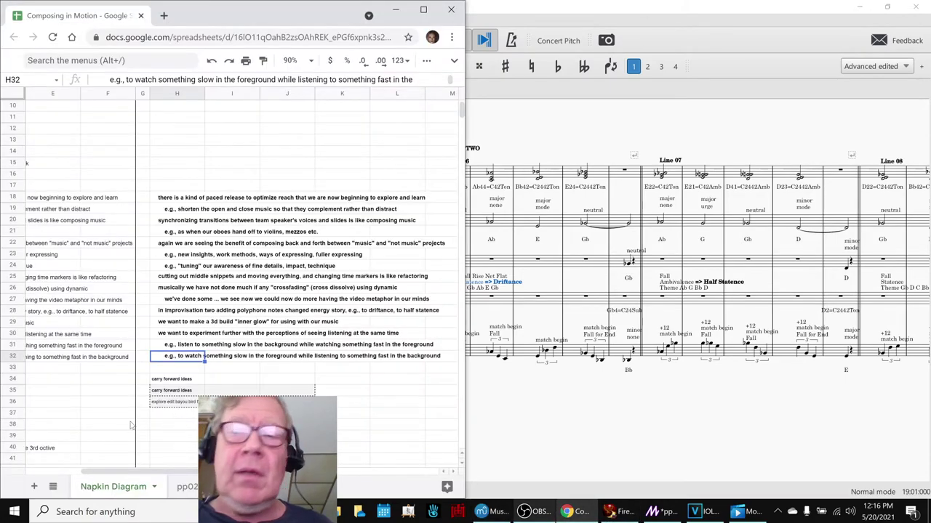
Read through the Napkin Diagram sheet's Ideas and Results rows, ending on the first Ideas Next Time note.
key("Left")
key("ctrl+Left")
key("Left")
key("Down")
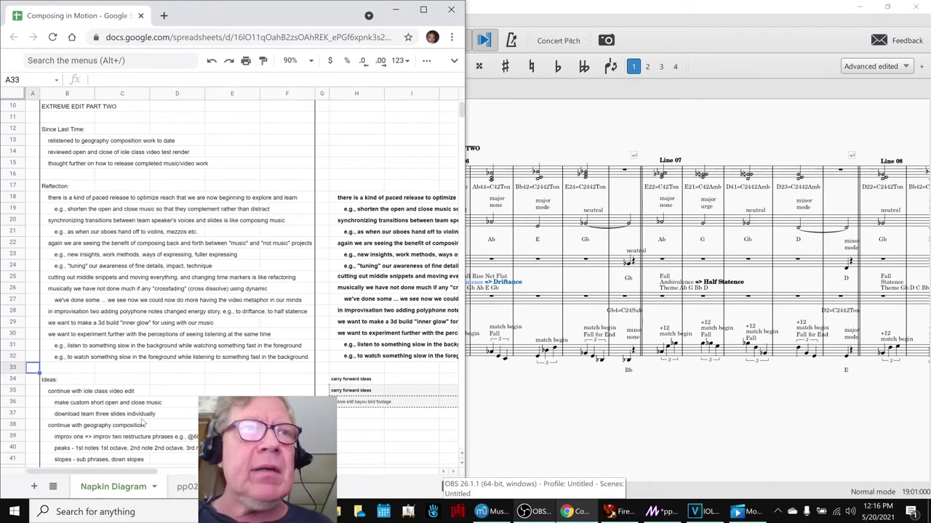
key("Down")
key("Down")
key("Down")
key("Down")
key("Down")
key("Down")
key("Down")
key("Down")
key("Down")
key("Down")
key("Down")
key("Down")
key("Down")
key("Down")
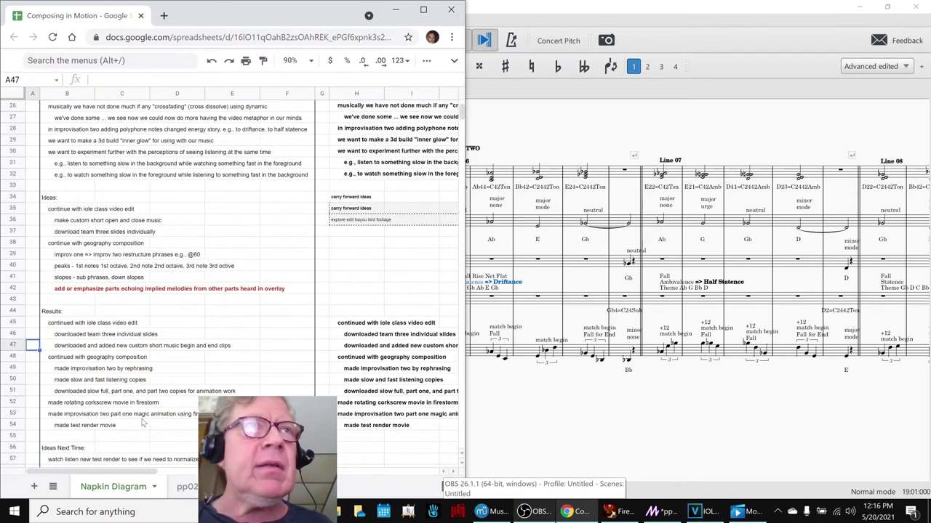
key("Up")
key("Up")
key("Up")
key("Up")
key("Up")
key("Up")
key("Up")
key("Up")
key("Up")
key("Up")
key("Up")
key("Up")
key("Down")
key("Down")
key("Down")
key("Down")
key("Down")
key("Down")
key("Down")
key("Down")
key("Down")
key("Down")
key("Down")
key("Down")
key("Down")
key("Down")
key("Down")
key("Down")
key("Down")
key("Down")
key("Down")
key("Down")
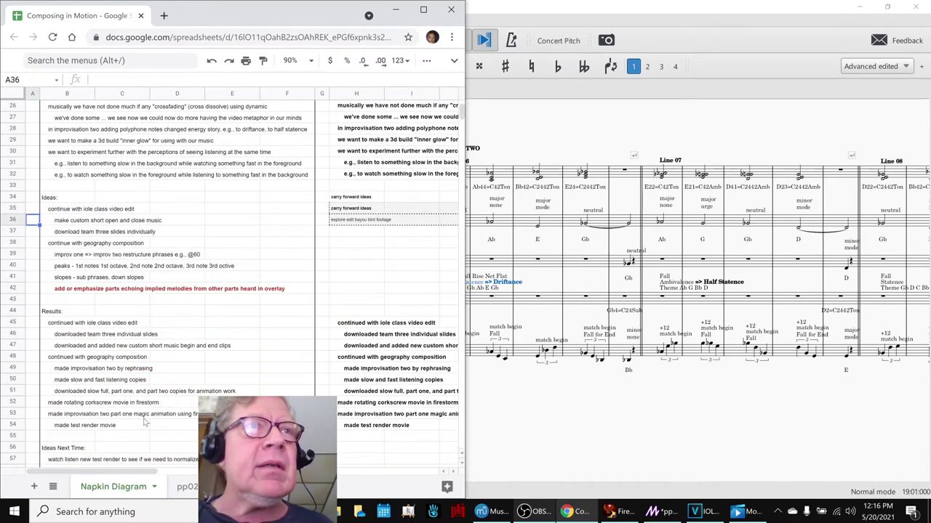
key("Down")
key("Down")
key("Down")
key("Down")
key("Down")
key("Up")
key("Up")
key("Up")
key("Up")
key("Up")
key("Up")
key("Up")
key("Up")
key("Up")
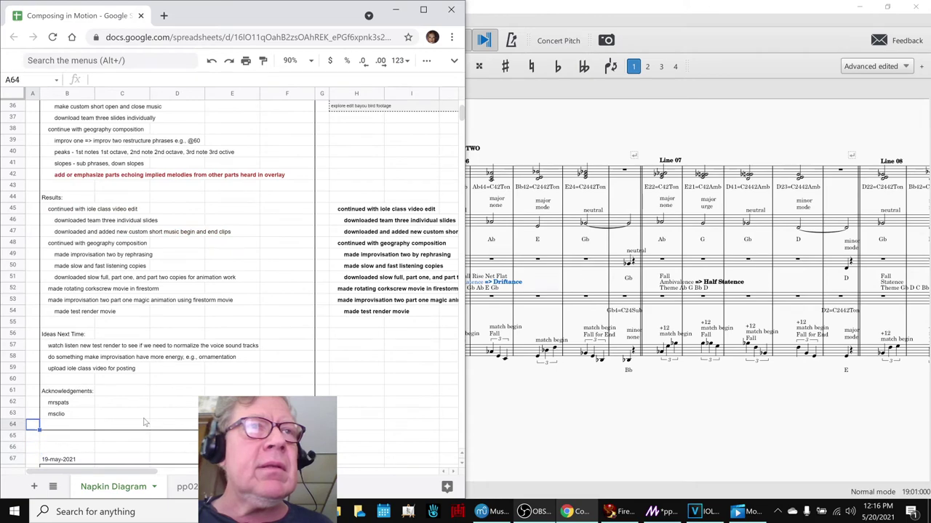
key("Up")
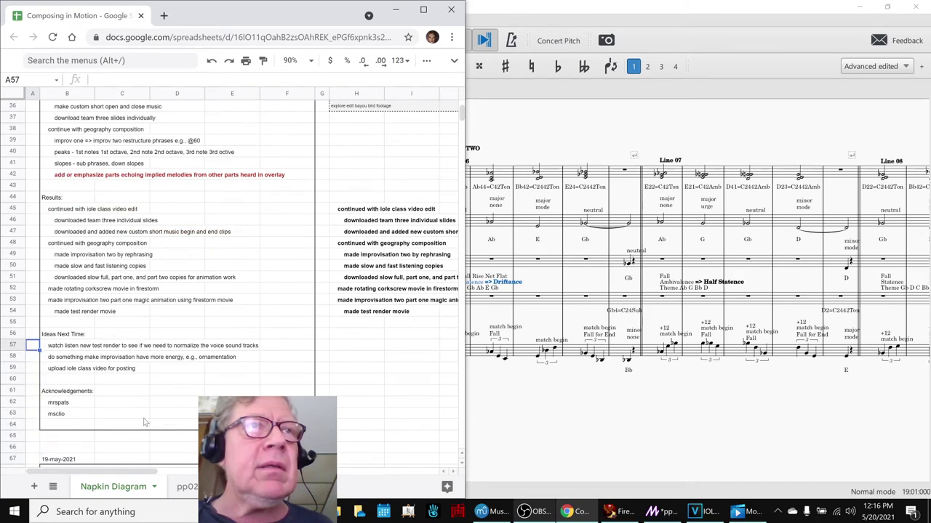
key("Right")
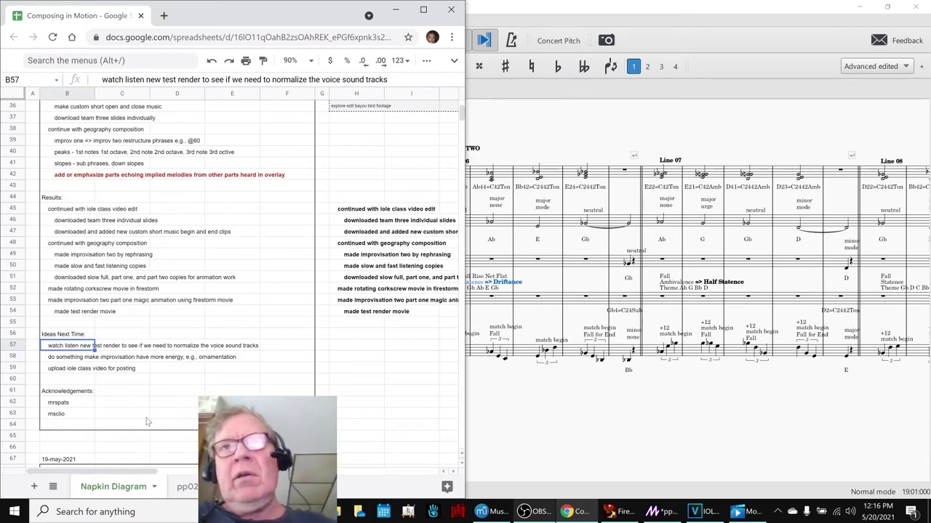
Select the two acknowledged names, then bring the Firestorm viewer to the front.
left_click(64, 404)
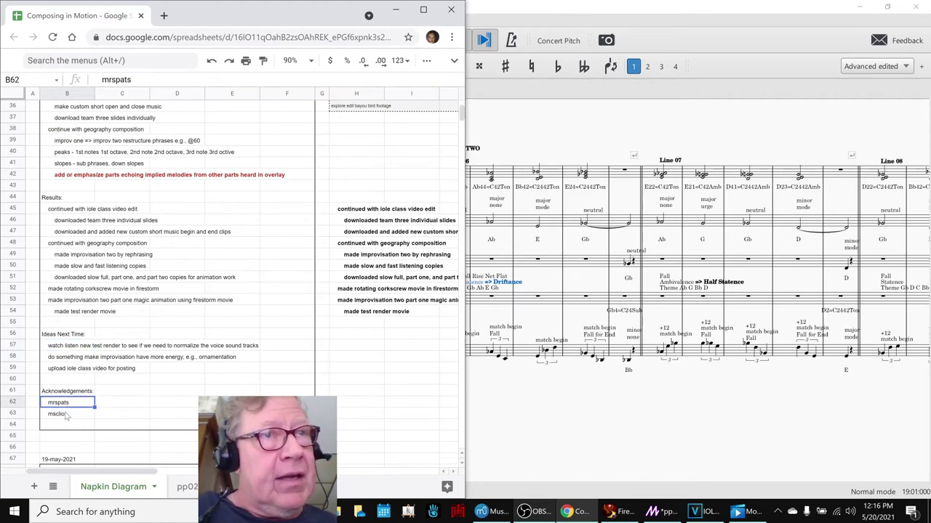
left_click(67, 414)
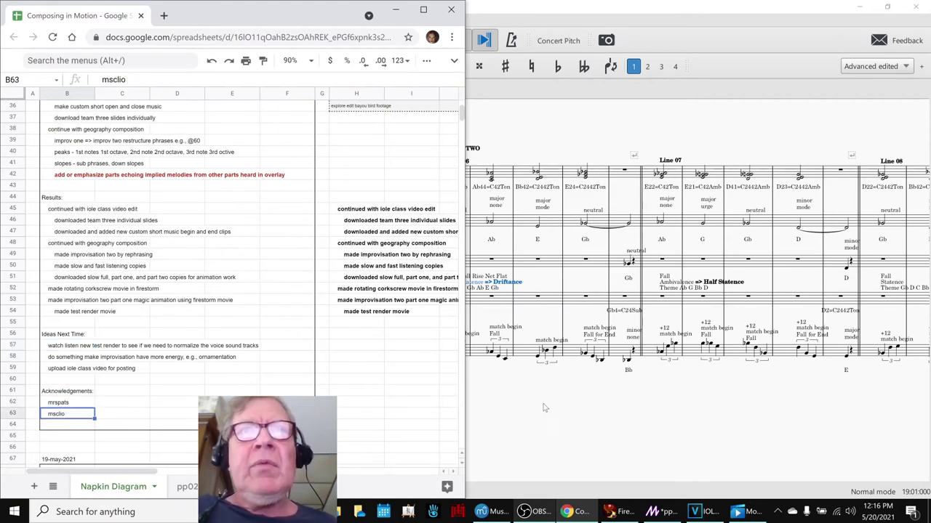
left_click(618, 512)
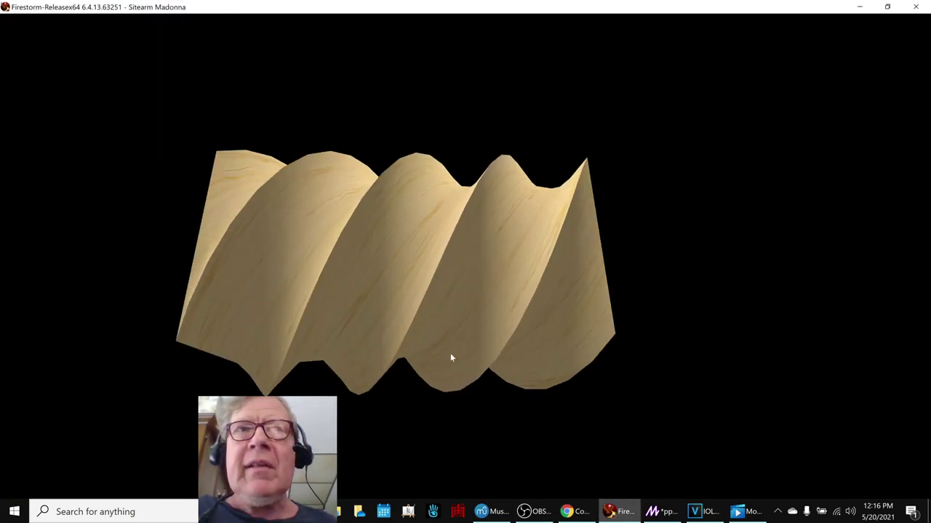
Reset the Firestorm camera and zoom out from the corkscrew, then bring Magic's Scene 0 preview forward.
key("Escape")
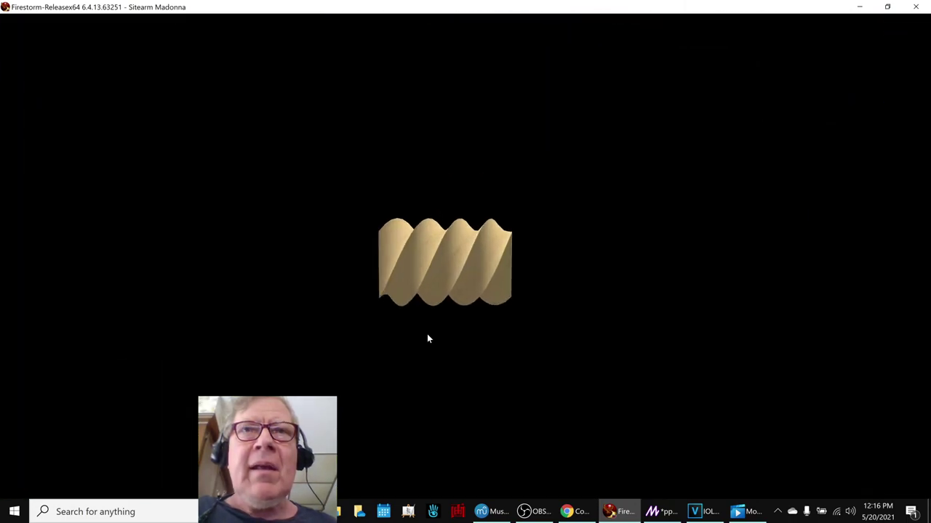
scroll(427, 339, "down", 3)
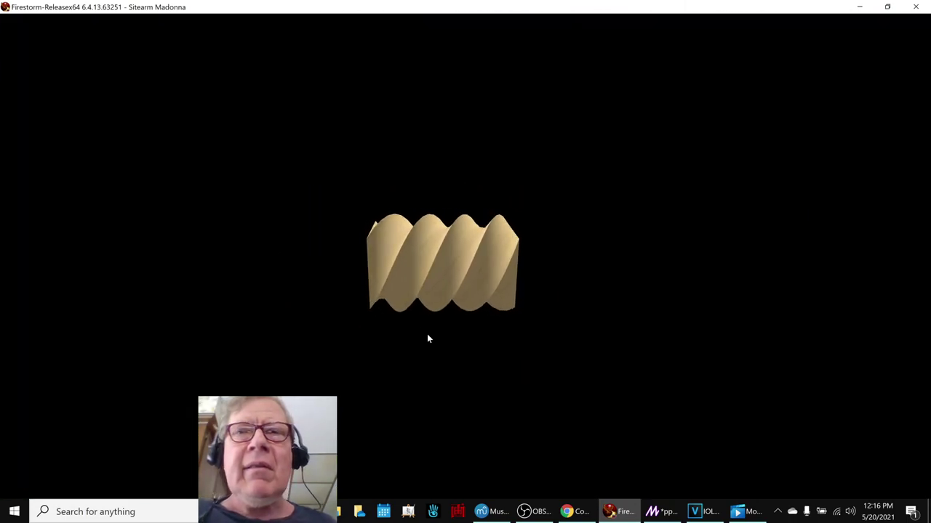
left_click(666, 511)
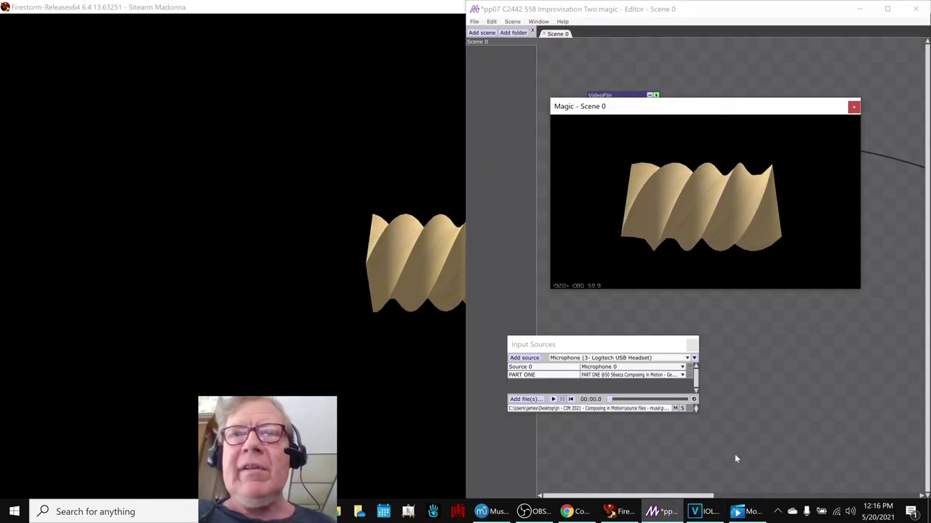
Bring OBS Studio forward, showing the live Composing in Motion Part 38 stream.
left_click(537, 512)
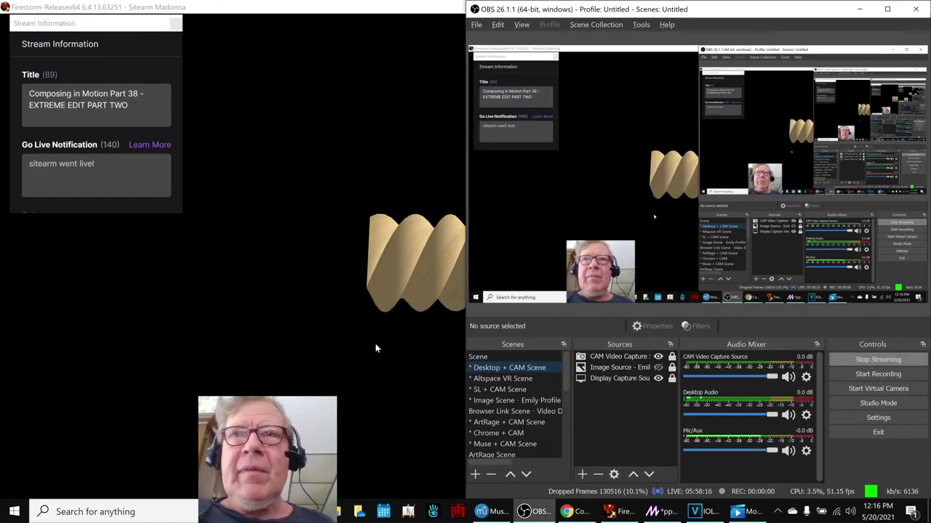